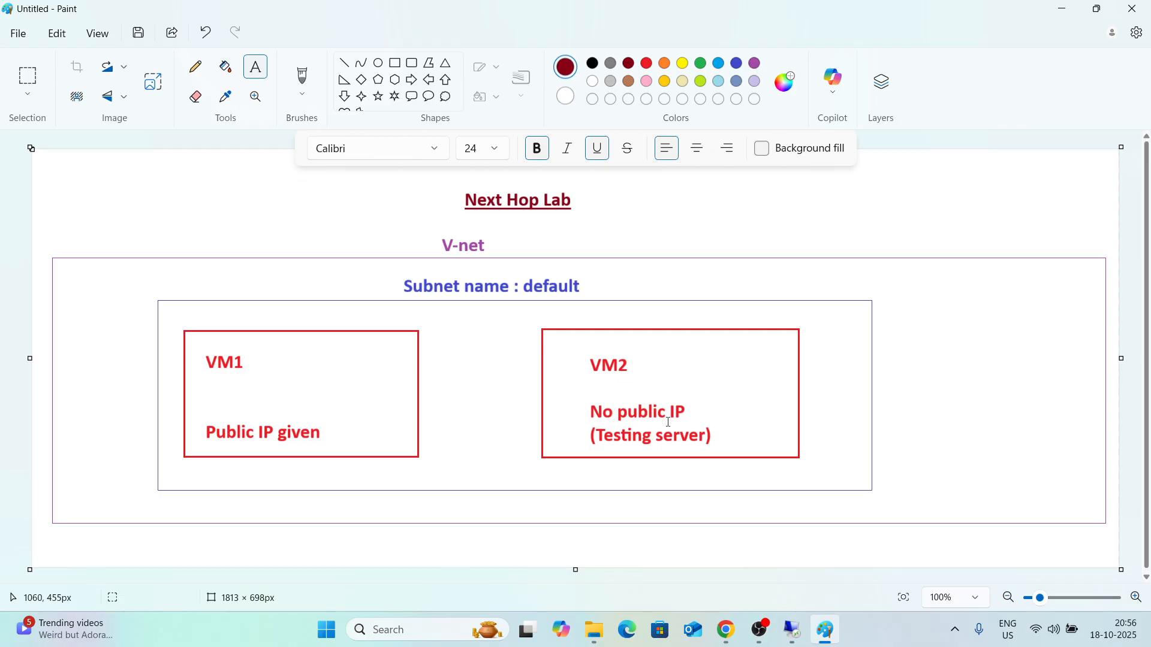
Switch to the Azure portal and examine V-net, VM1's public IP in the virtual machine list, and both VMs' private IP addresses
key("alt+Tab")
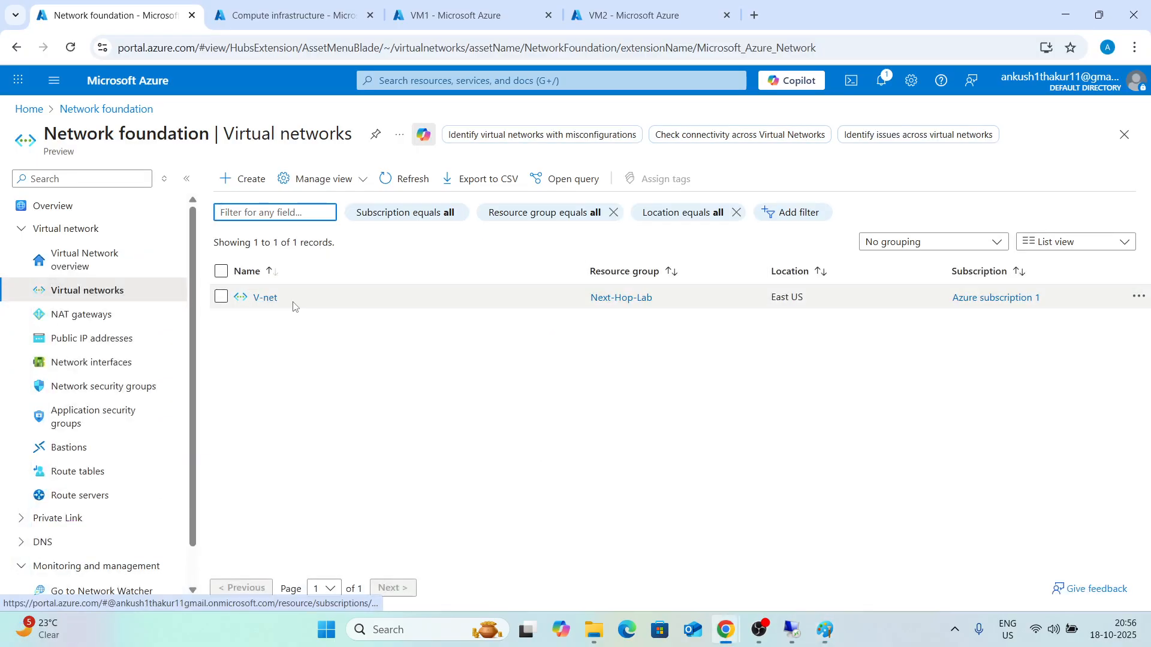
key("ctrl+Tab")
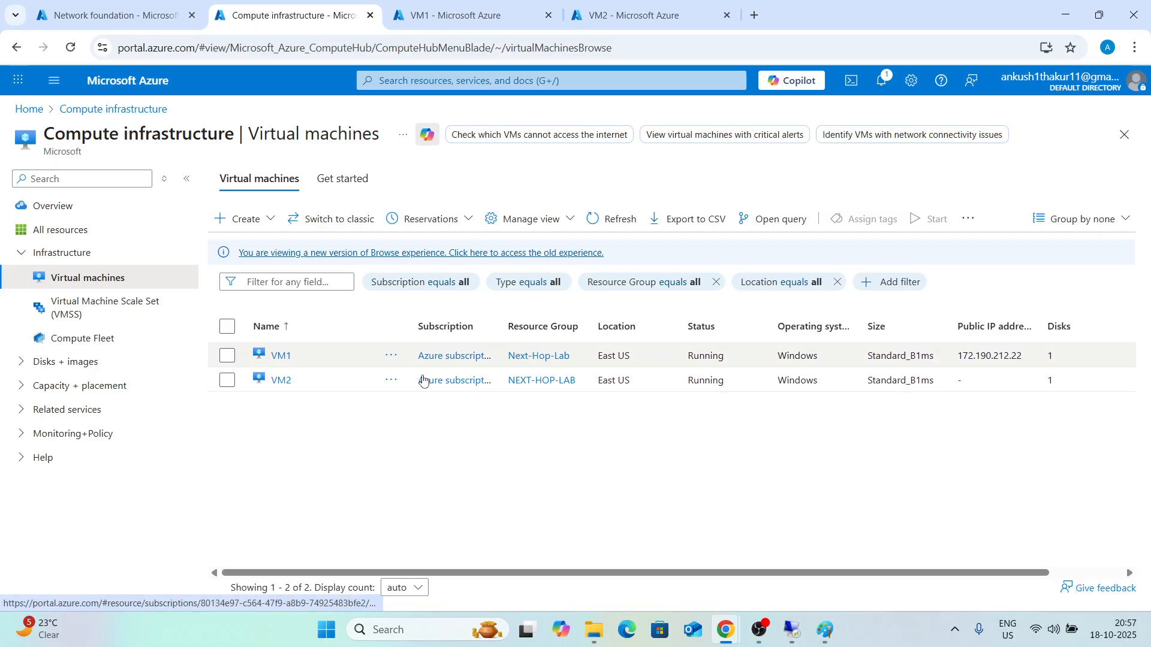
left_click(977, 353)
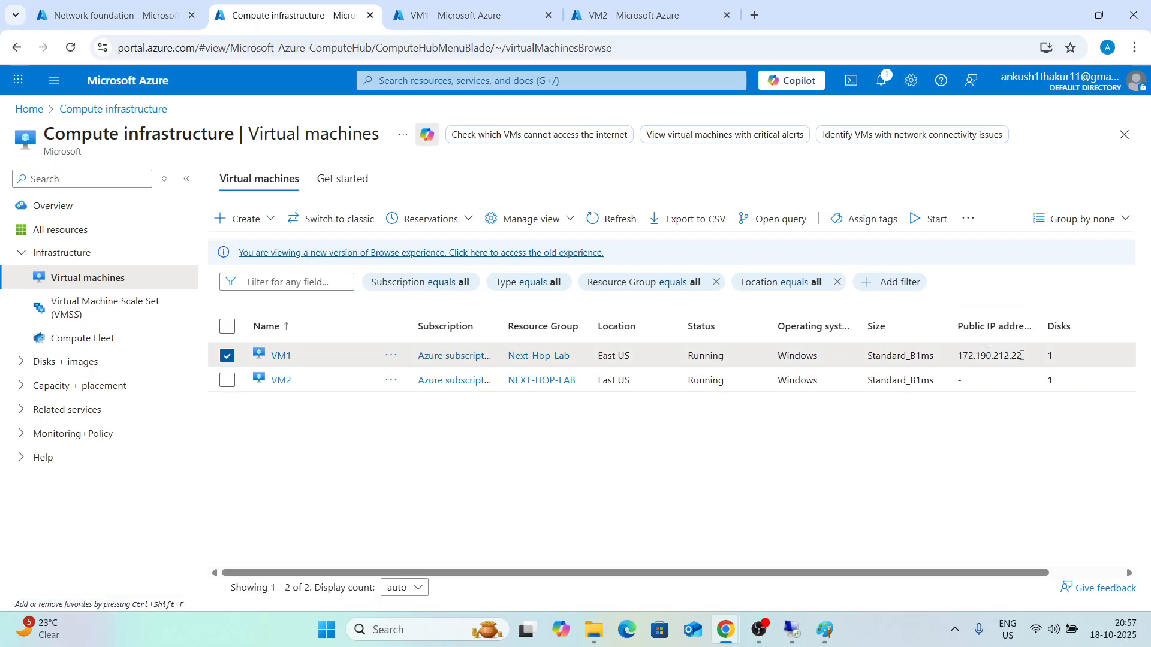
key("ctrl+Tab")
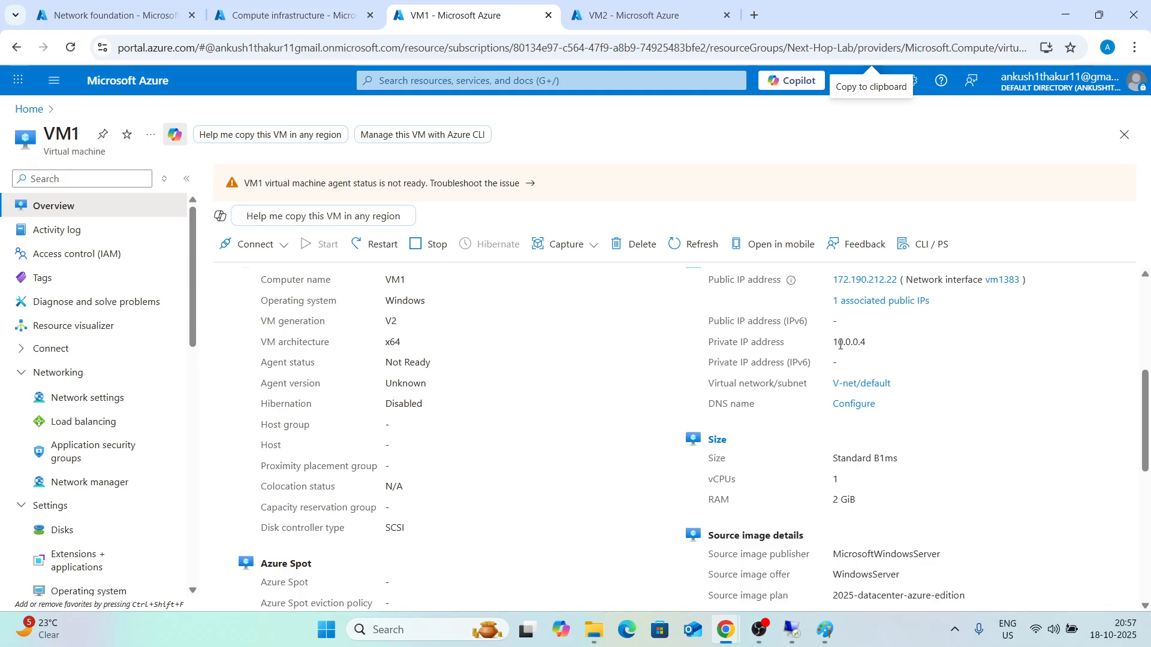
left_click(697, 6)
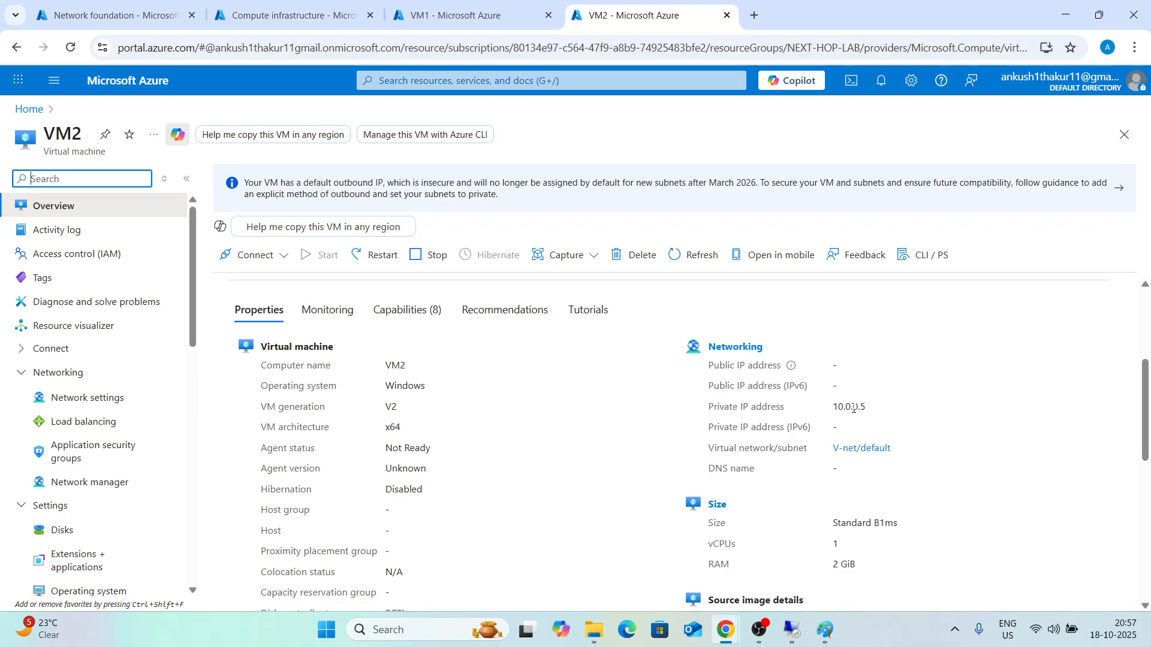
From VM1's page, search the portal for "network watcher" and open its Next hop diagnostic tool
left_click(487, 7)
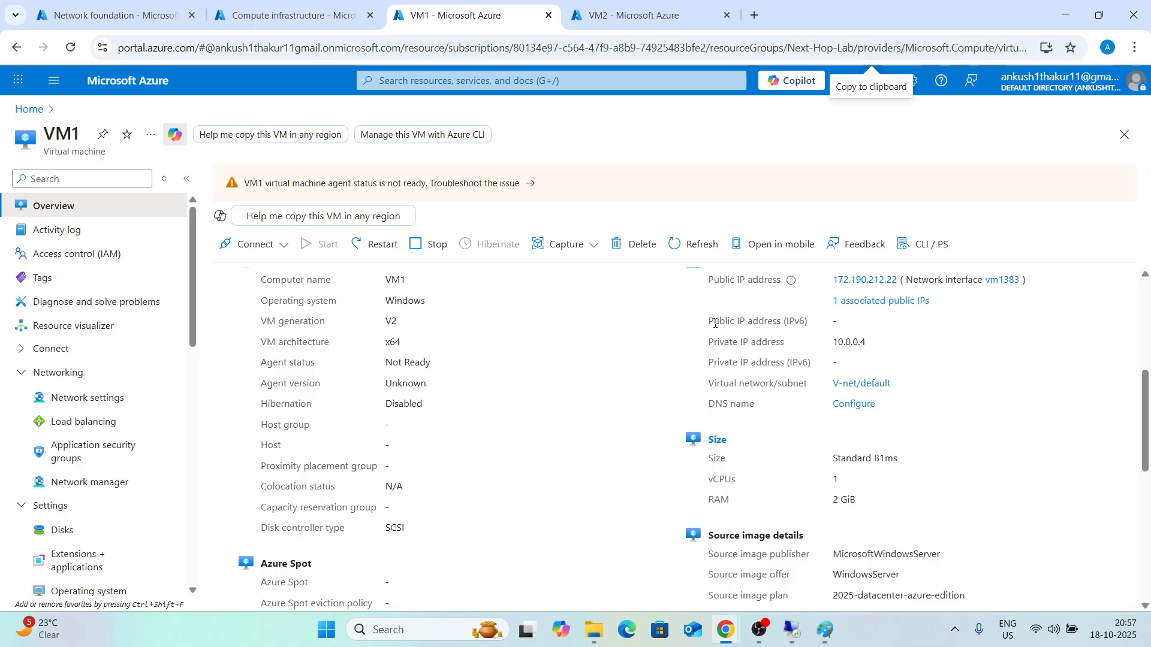
left_click(455, 82)
type("net")
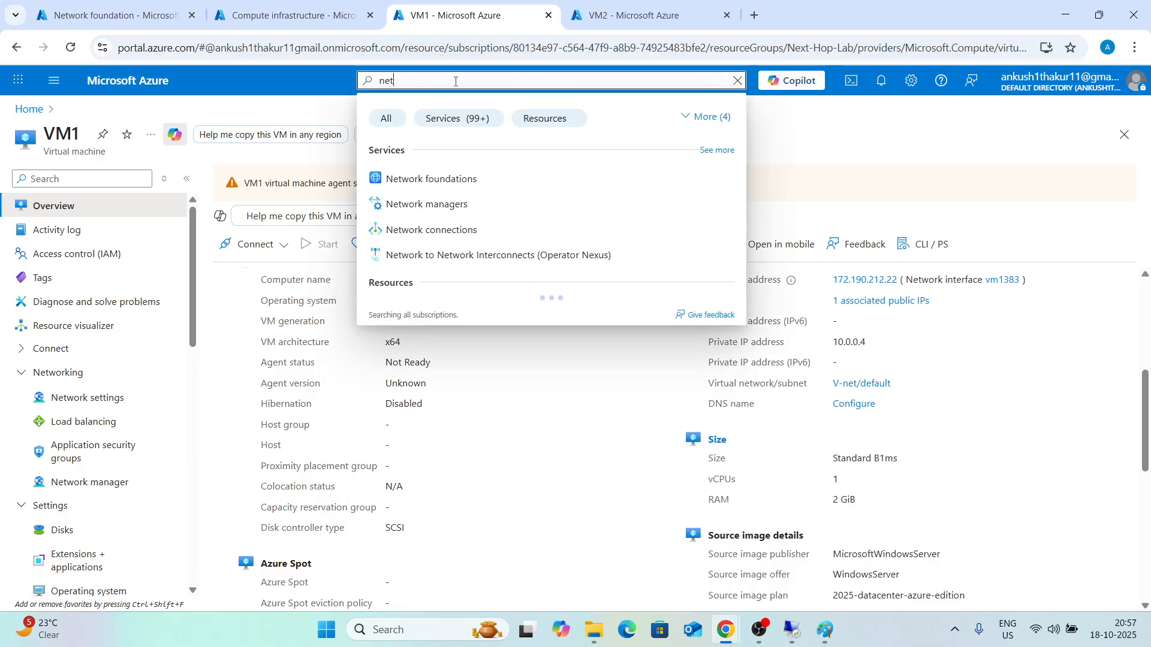
type("work watcher")
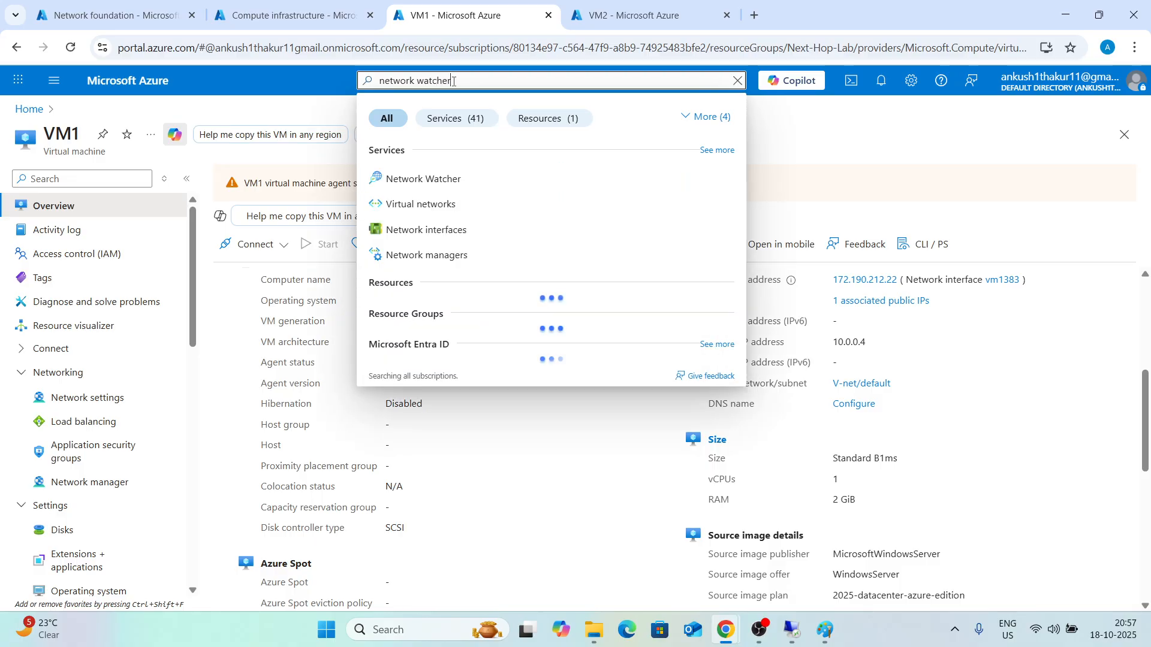
left_click(426, 175)
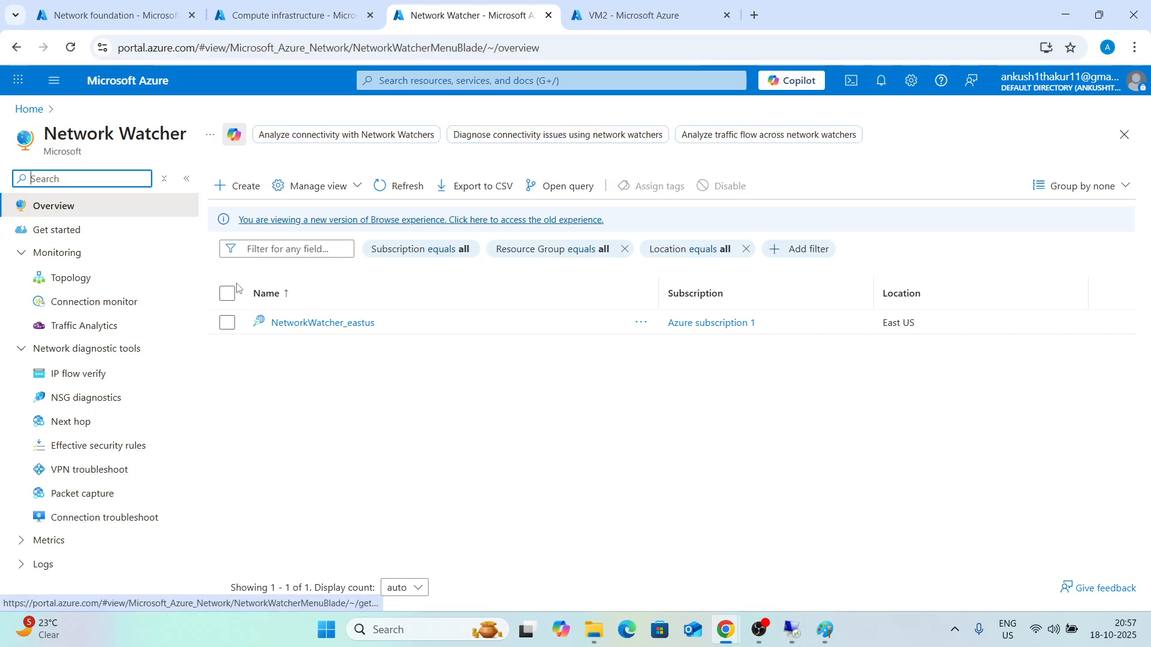
left_click(56, 421)
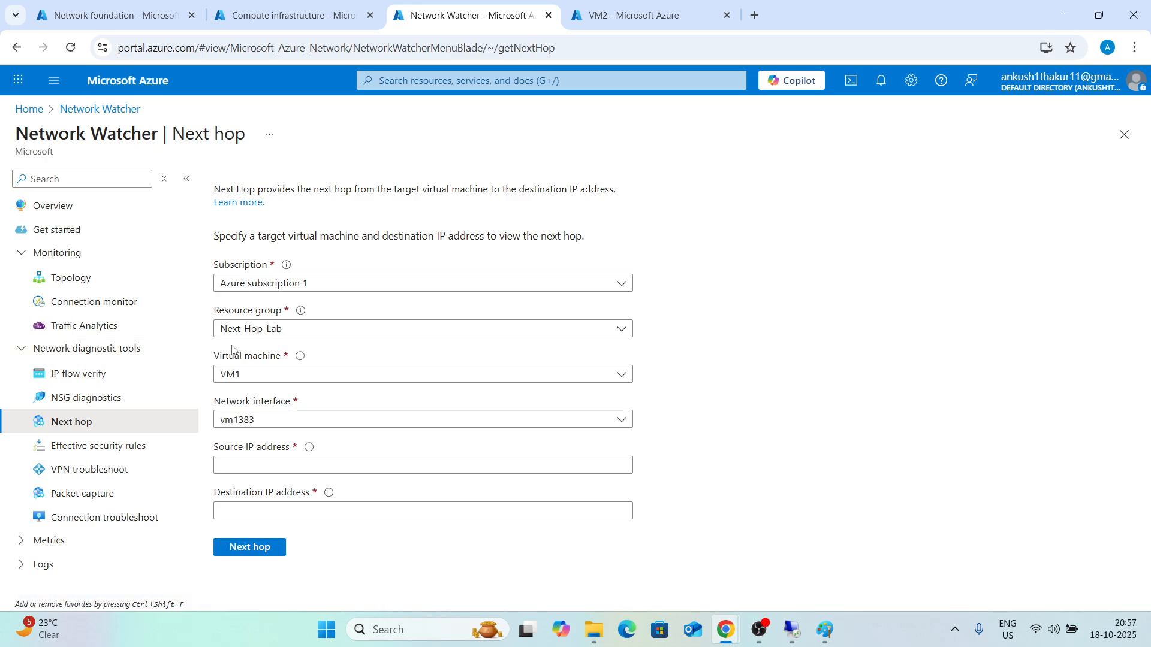
mouse_move(300, 309)
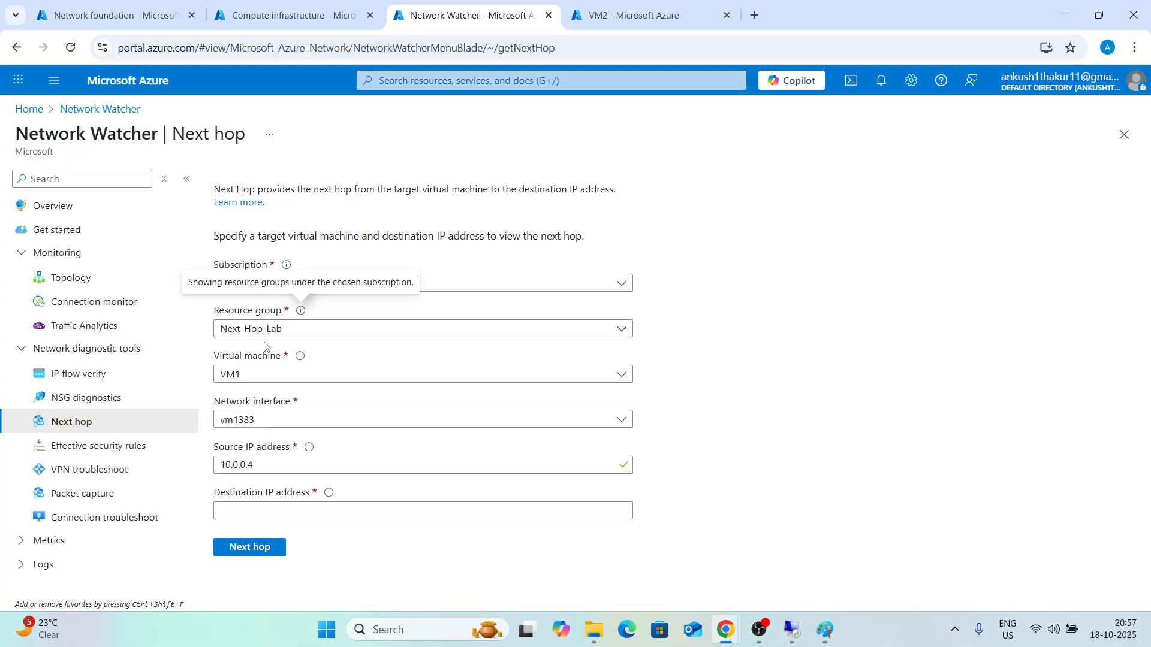
mouse_move(299, 361)
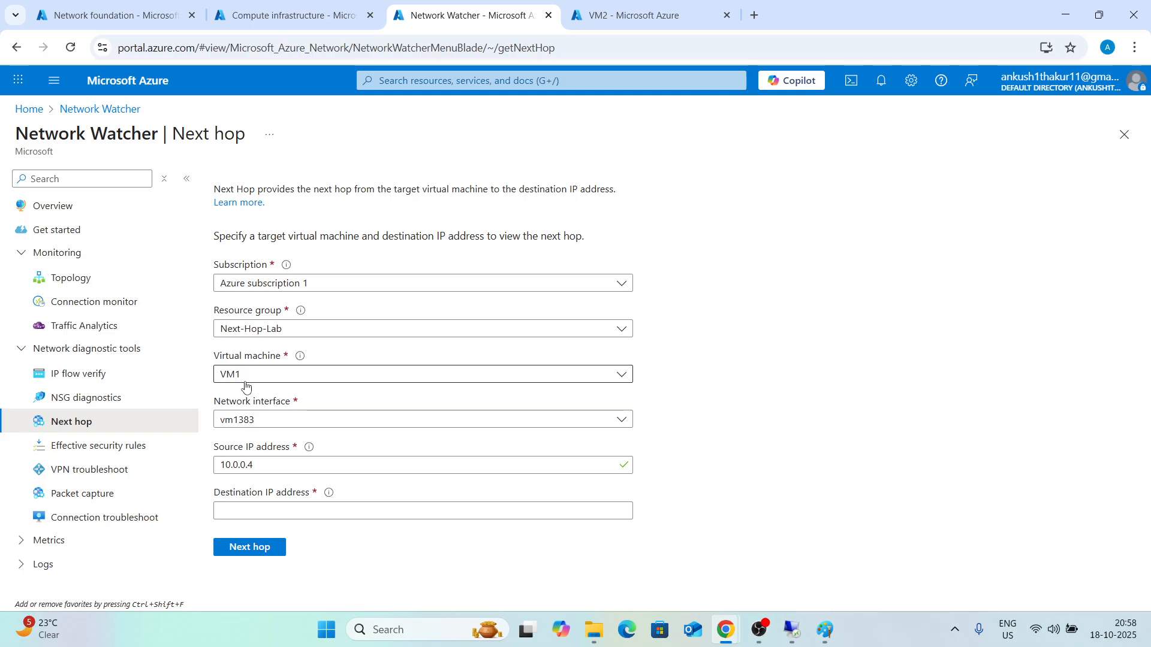
Switch to Paint and draw a thick light-blue freehand arrow from VM1 up to above the V-net box
key("alt+Tab")
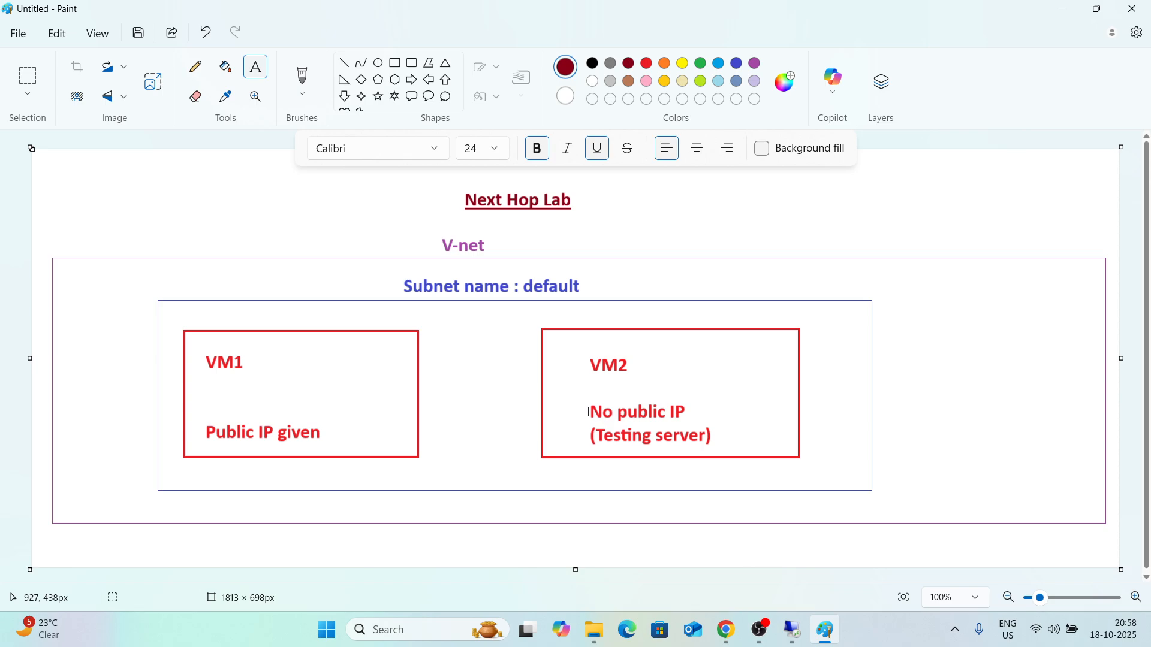
left_click(195, 67)
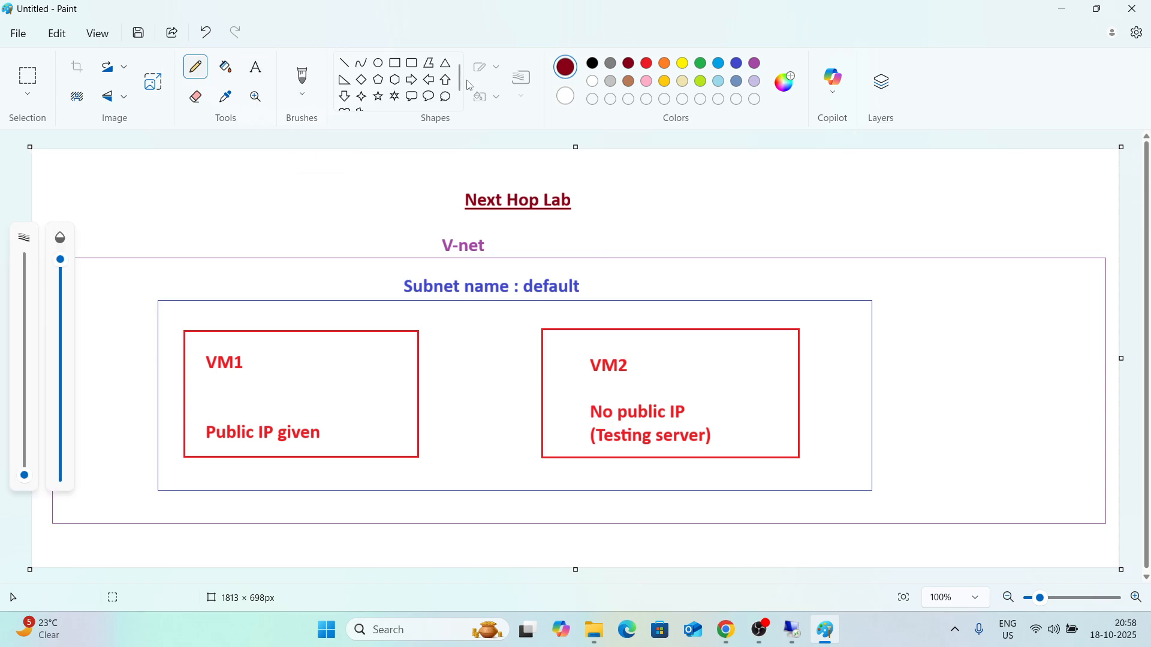
left_click(24, 460)
left_click(719, 63)
mouse_move(230, 357)
left_mouse_down()
mouse_move(220, 211)
mouse_move(203, 212)
mouse_move(249, 221)
left_mouse_up()
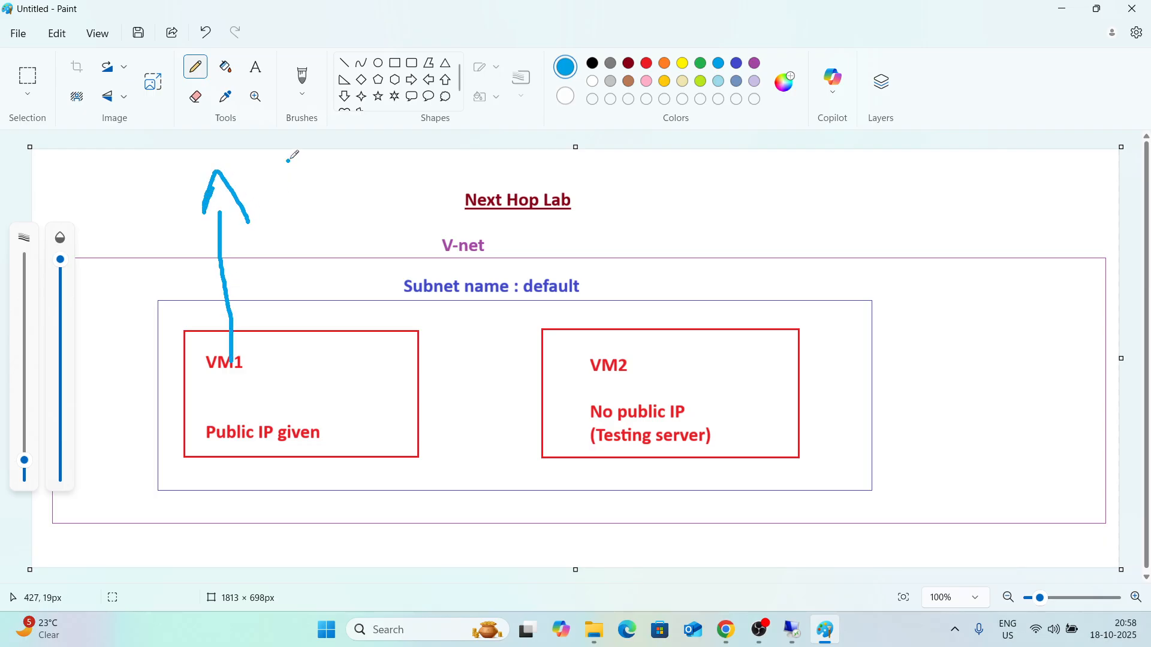
Draw a thought-cloud callout about 252 × 146 px beside the blue arrow and label it "Internet" in bold without underline
left_click(444, 95)
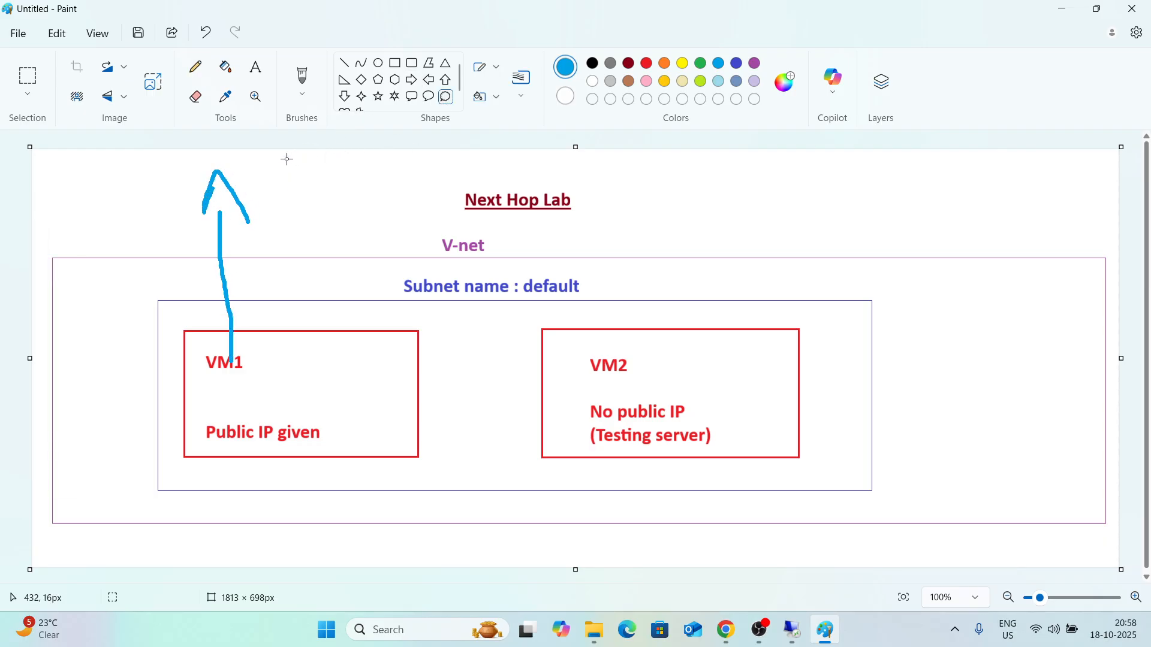
mouse_move(246, 164)
left_mouse_down()
mouse_move(365, 218)
mouse_move(397, 251)
left_mouse_up()
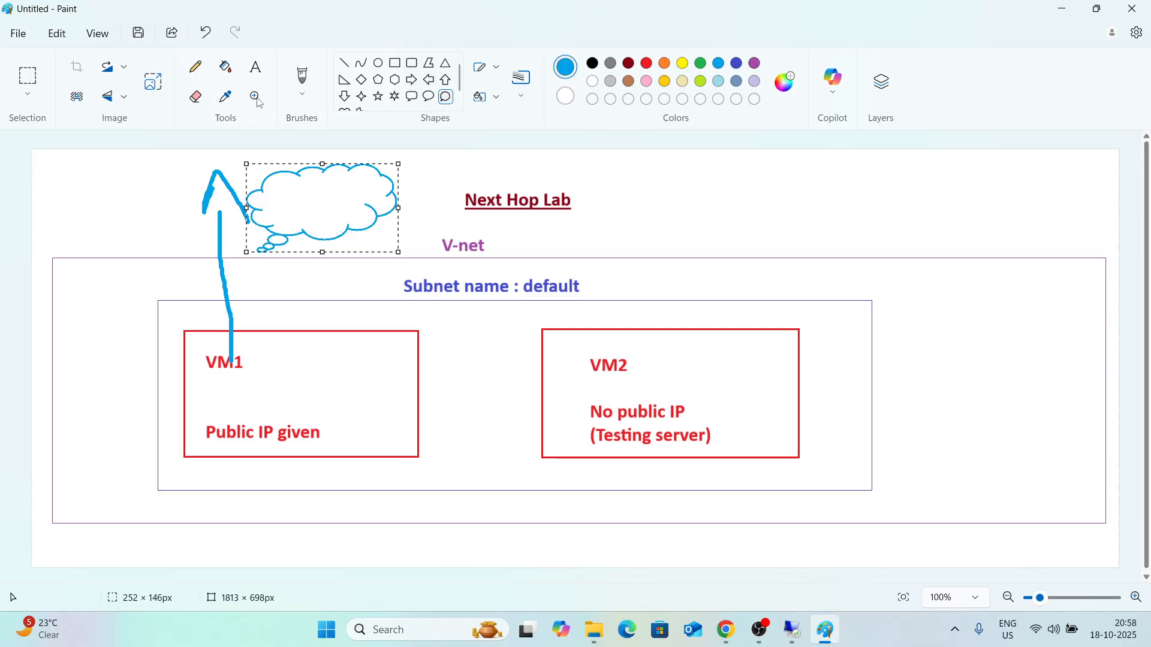
left_click(255, 67)
left_click(276, 196)
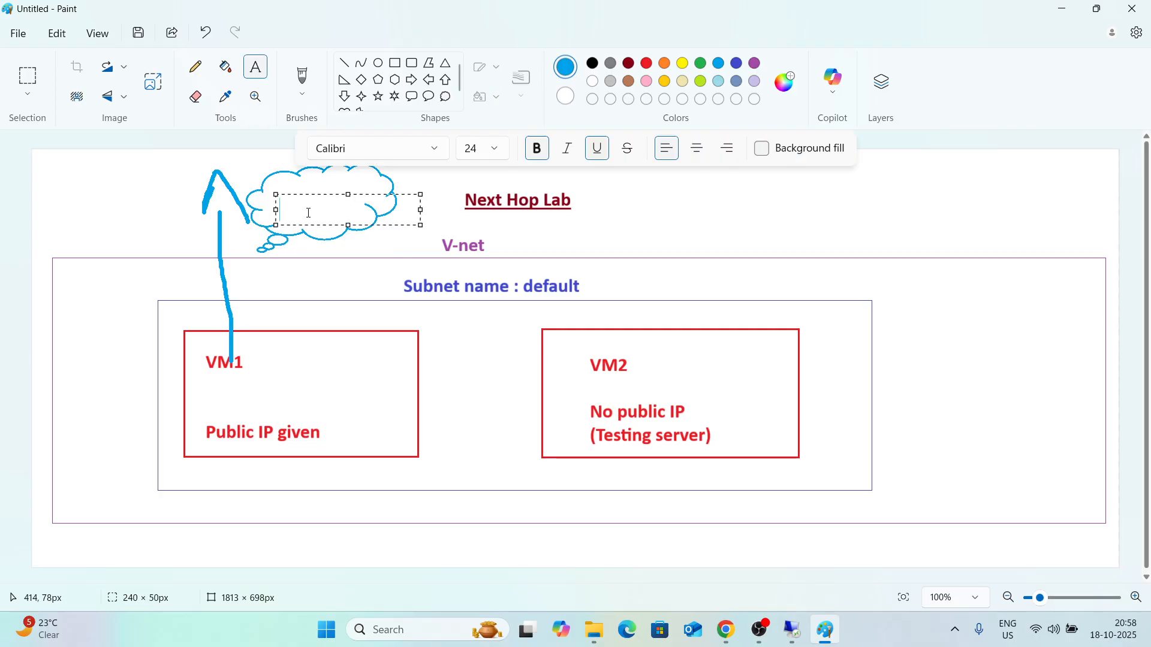
type("Internet")
double_click(308, 212)
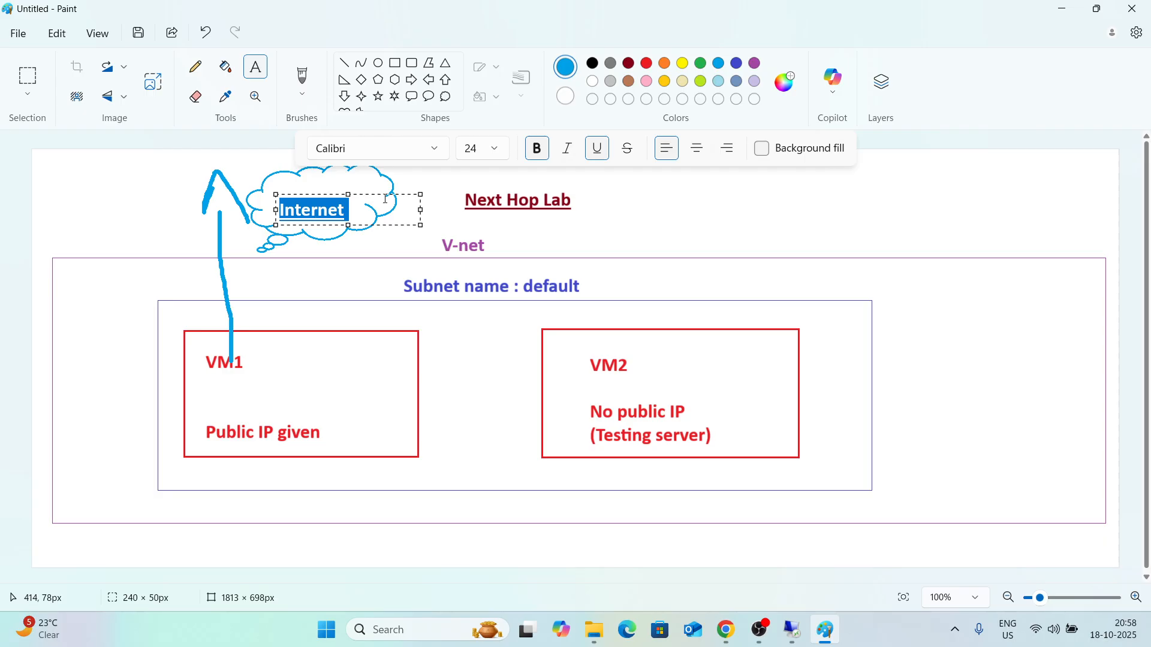
left_click(596, 149)
left_click(321, 277)
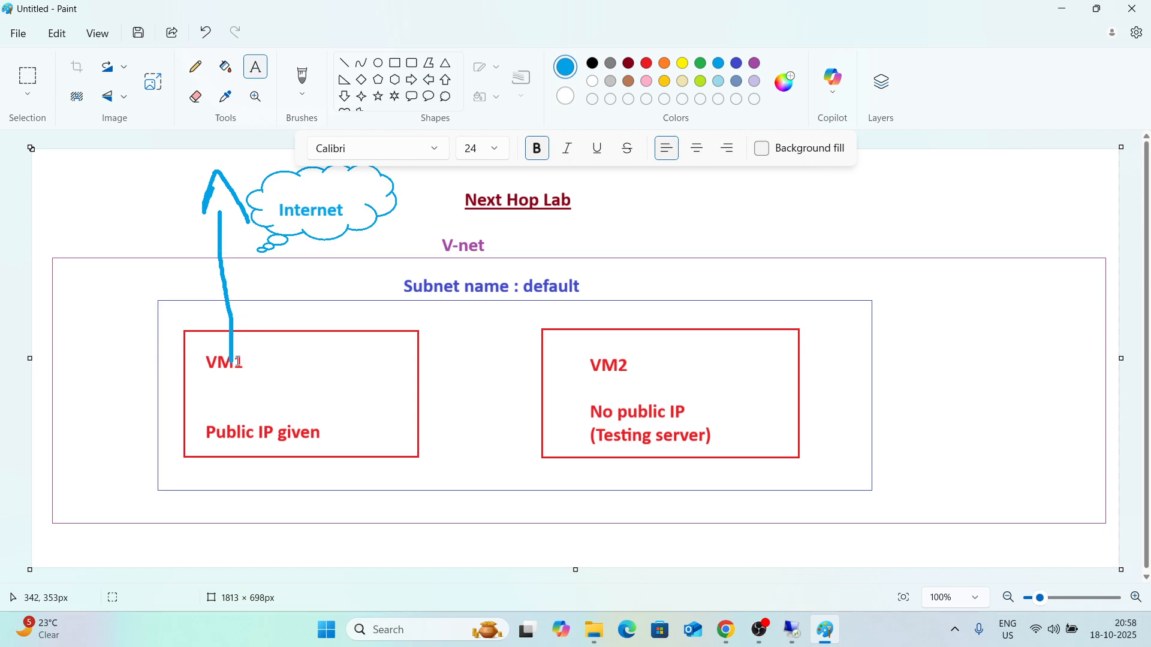
left_click(790, 628)
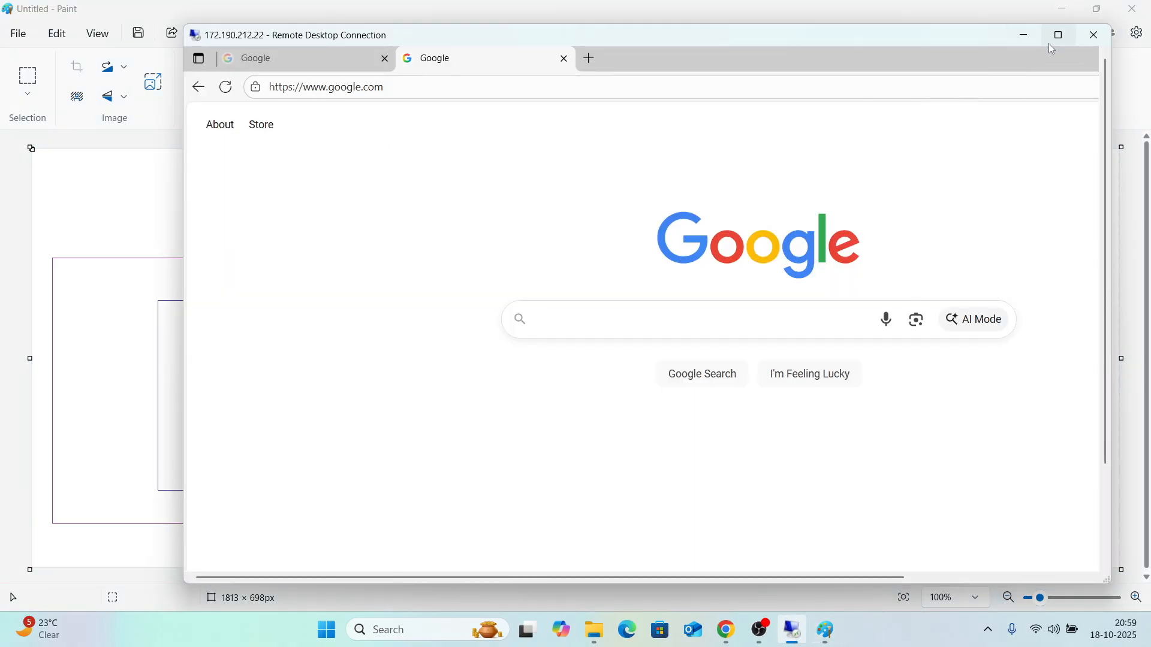
left_click(1055, 40)
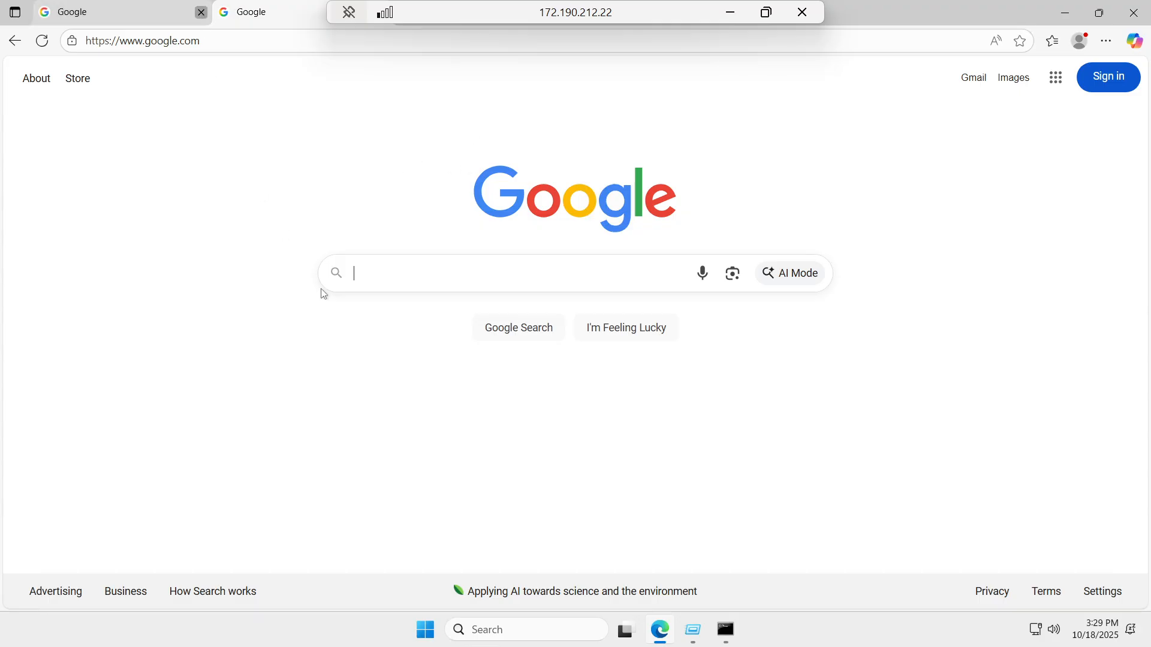
left_click(732, 636)
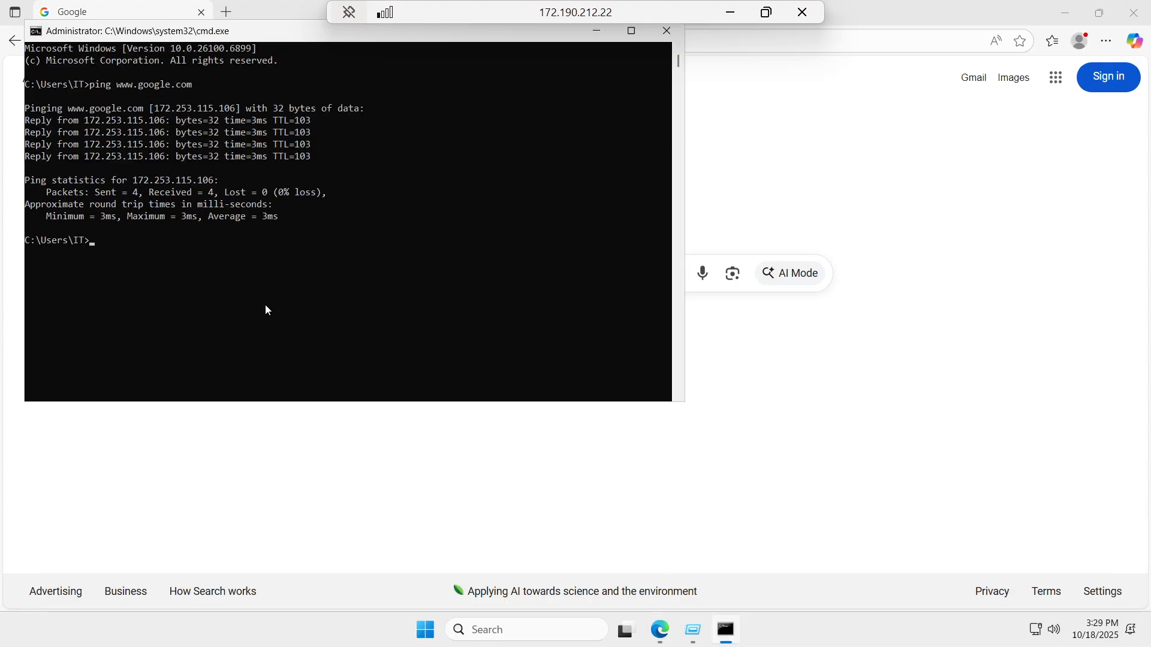
key("Up")
key("Return")
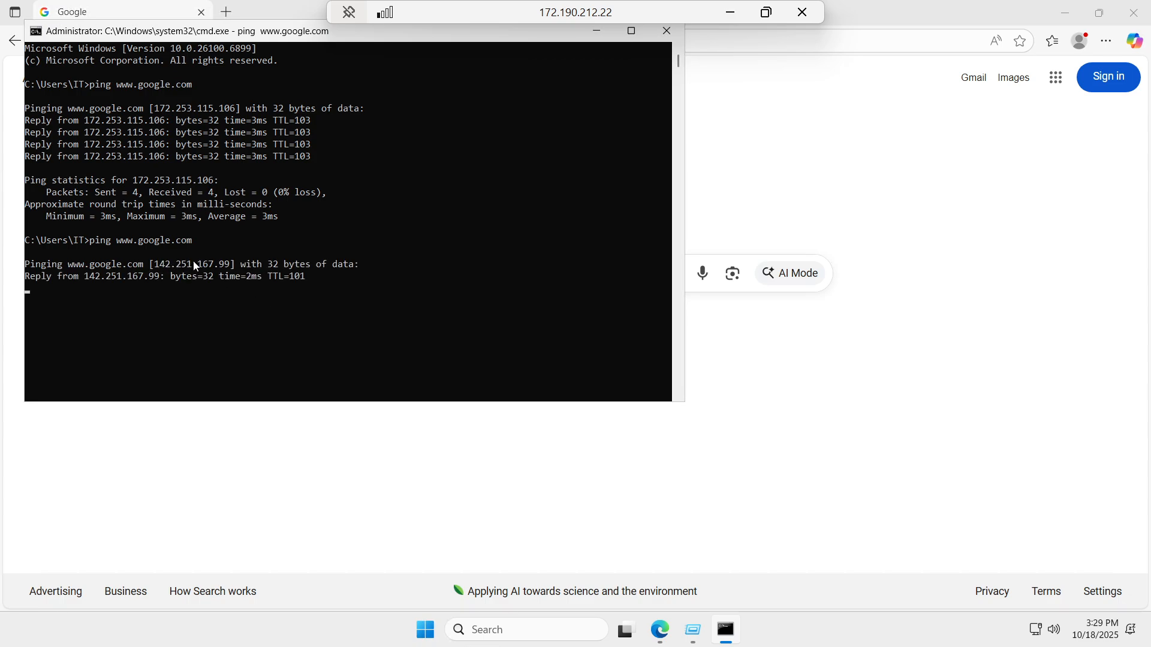
double_click(159, 267)
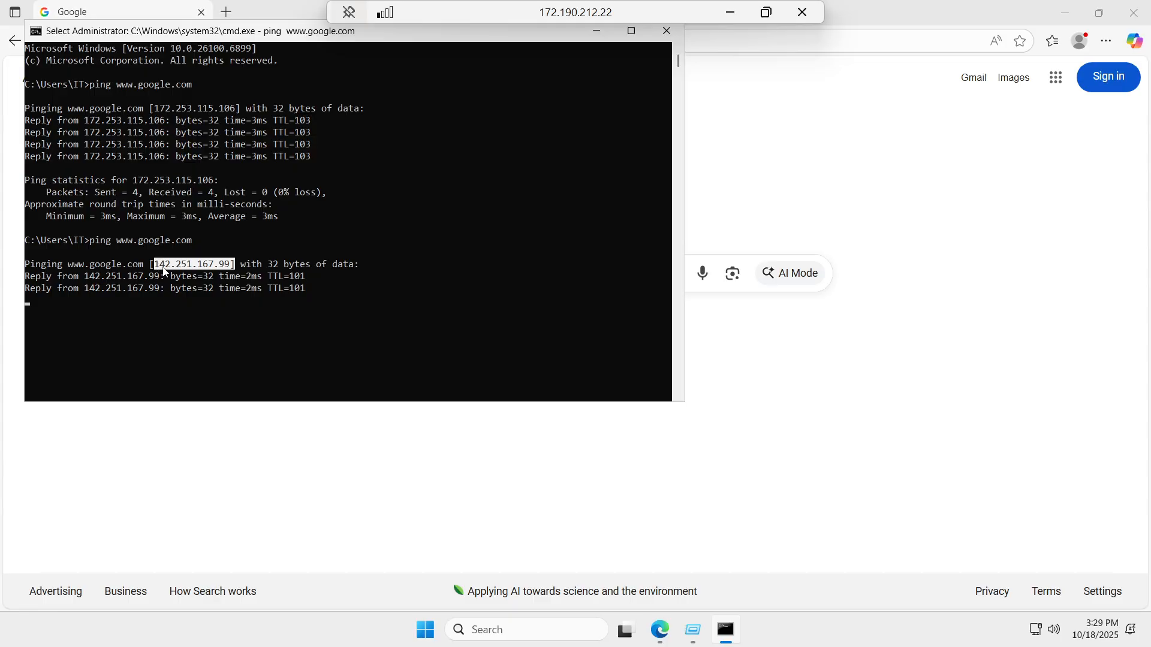
key("ctrl+c")
key("ctrl+c")
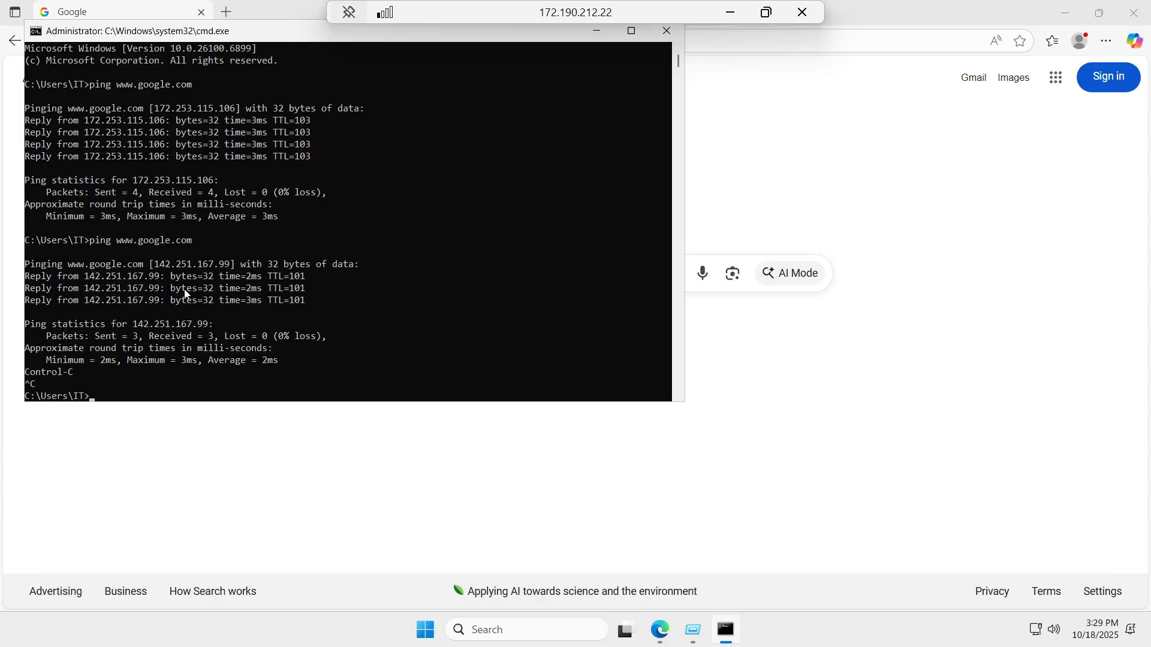
key("Return")
key("Return")
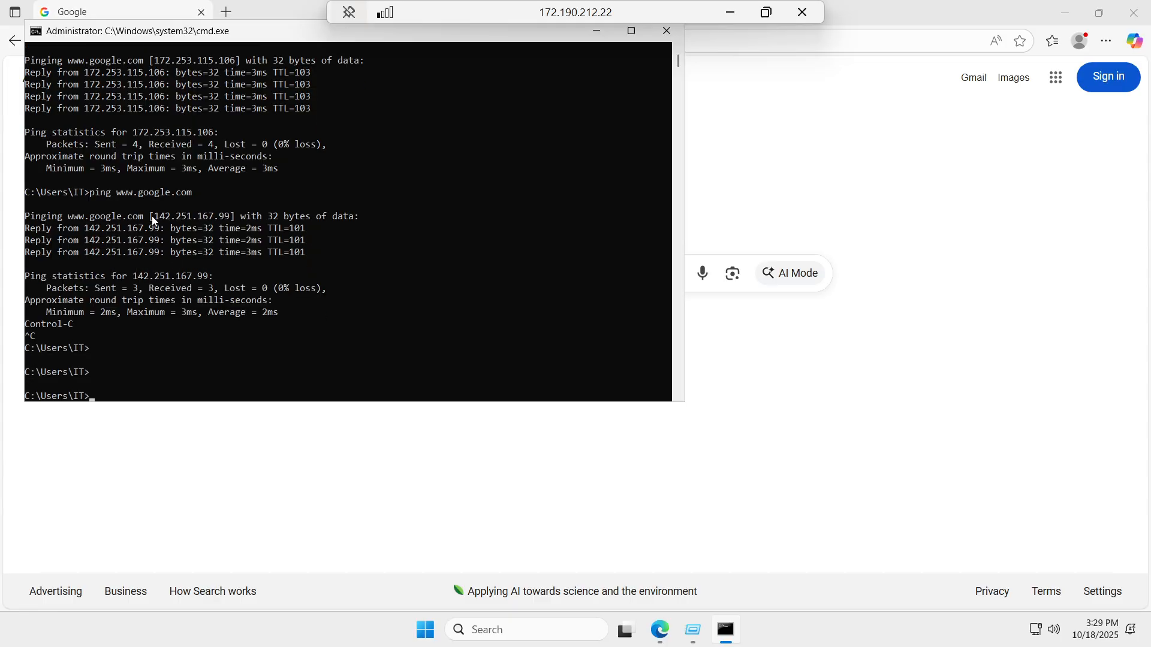
left_click_drag(153, 219, 236, 225)
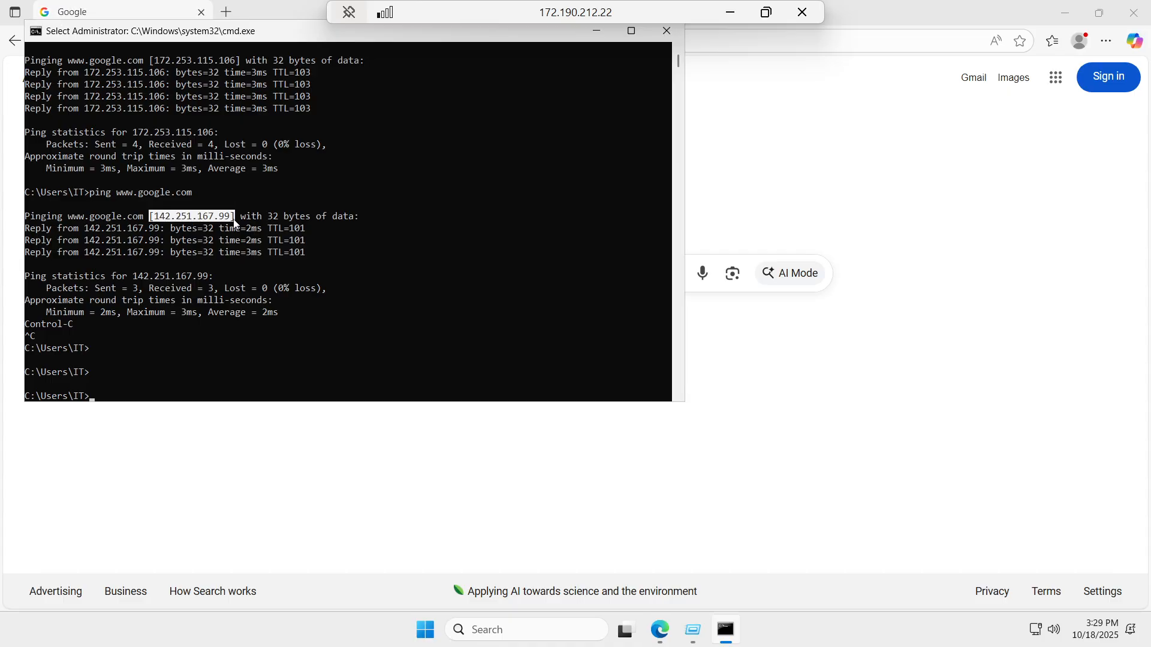
Minimize the command prompt and browse to the copied address 142.251.167.99, without its trailing bracket, in Edge
left_click(597, 31)
left_click(227, 42)
key("ctrl+a")
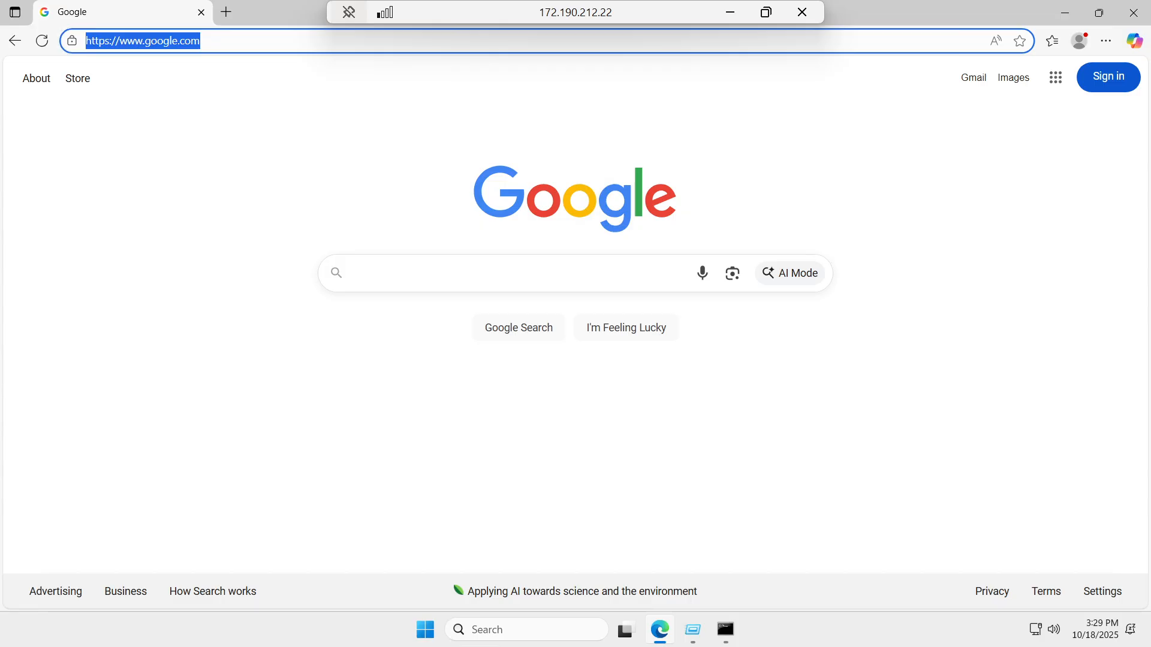
key("ctrl+v")
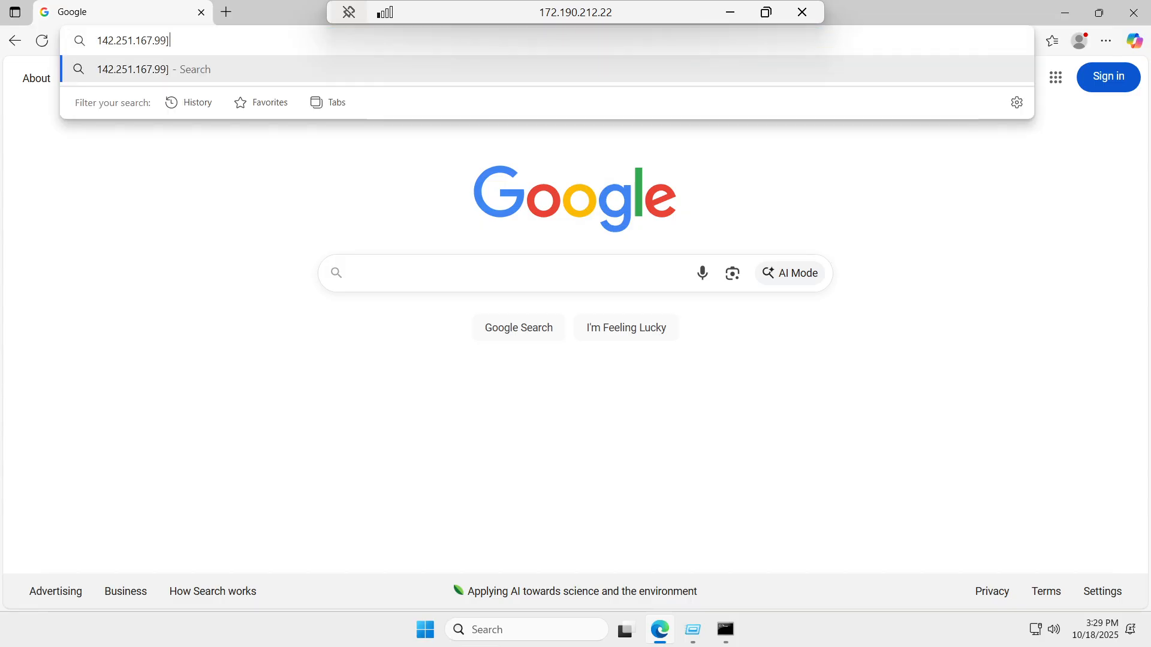
key("BackSpace")
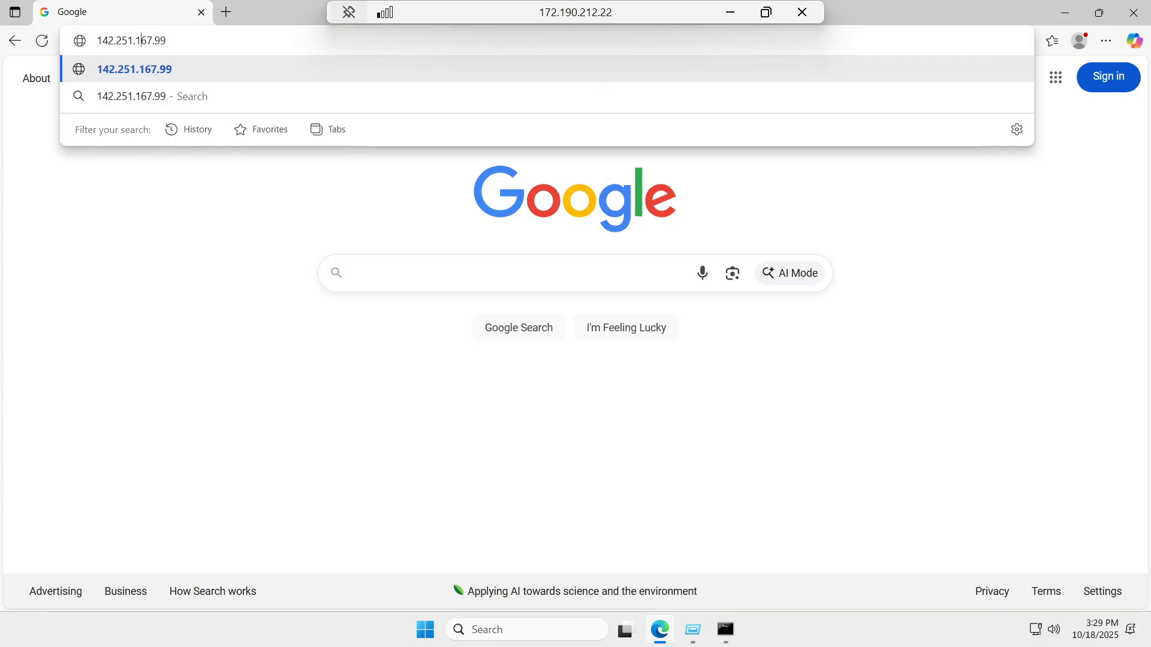
key("Return")
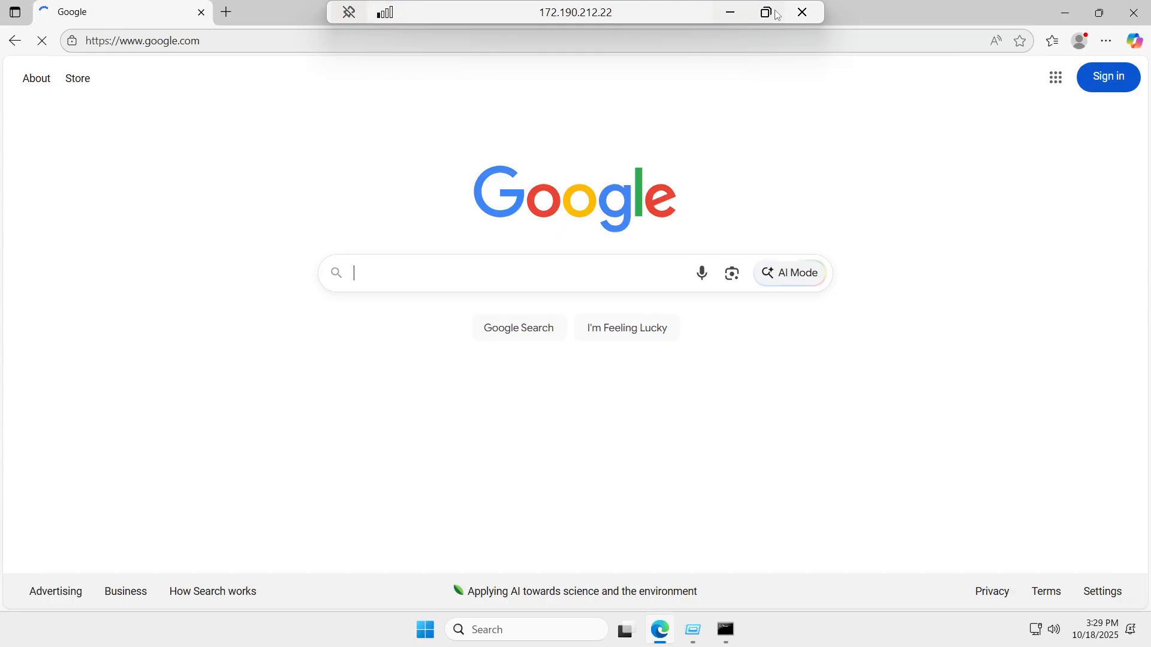
Minimize VM1's Remote Desktop session and switch to Network Watcher's Next hop page in Chrome
left_click(773, 14)
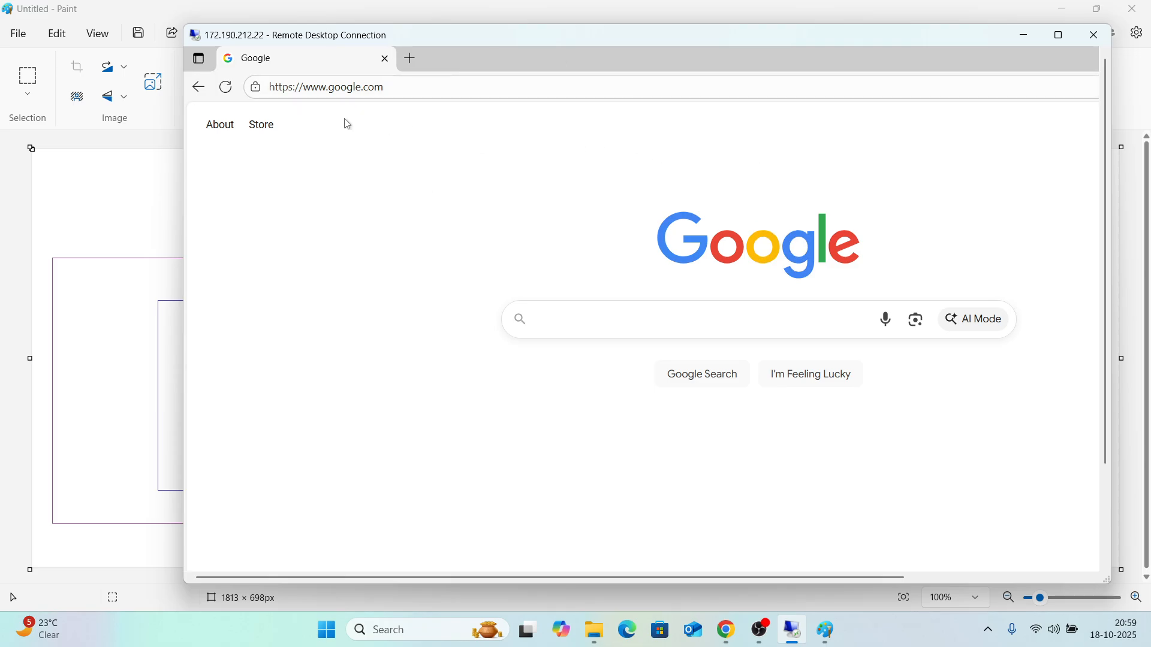
left_click(1022, 37)
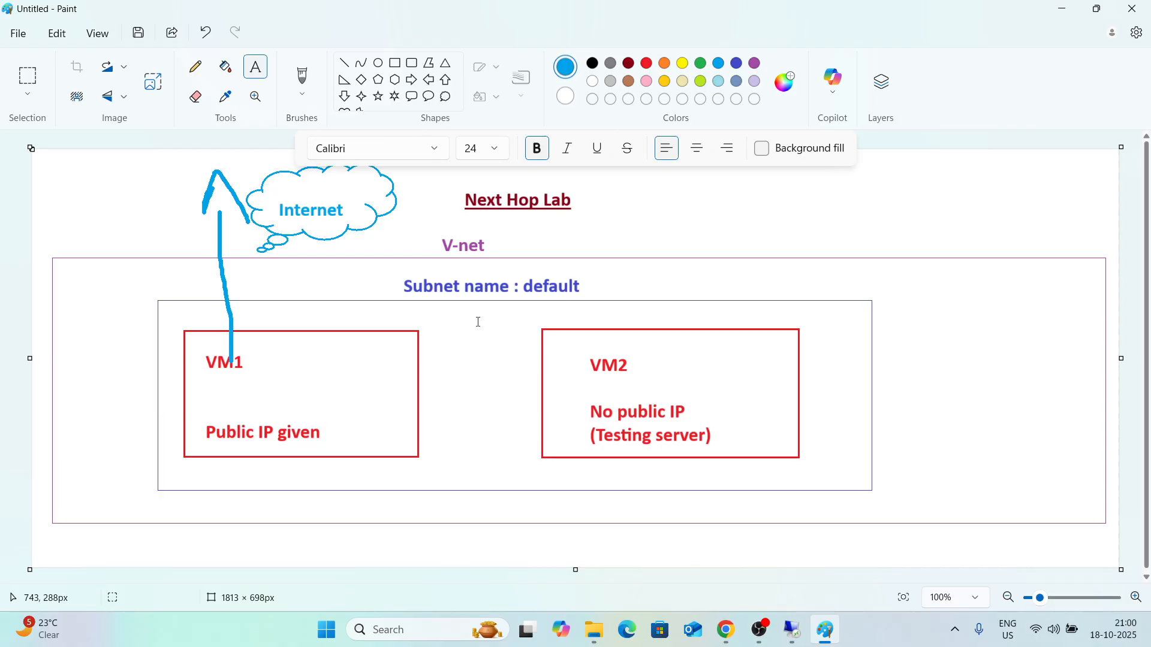
mouse_move(726, 629)
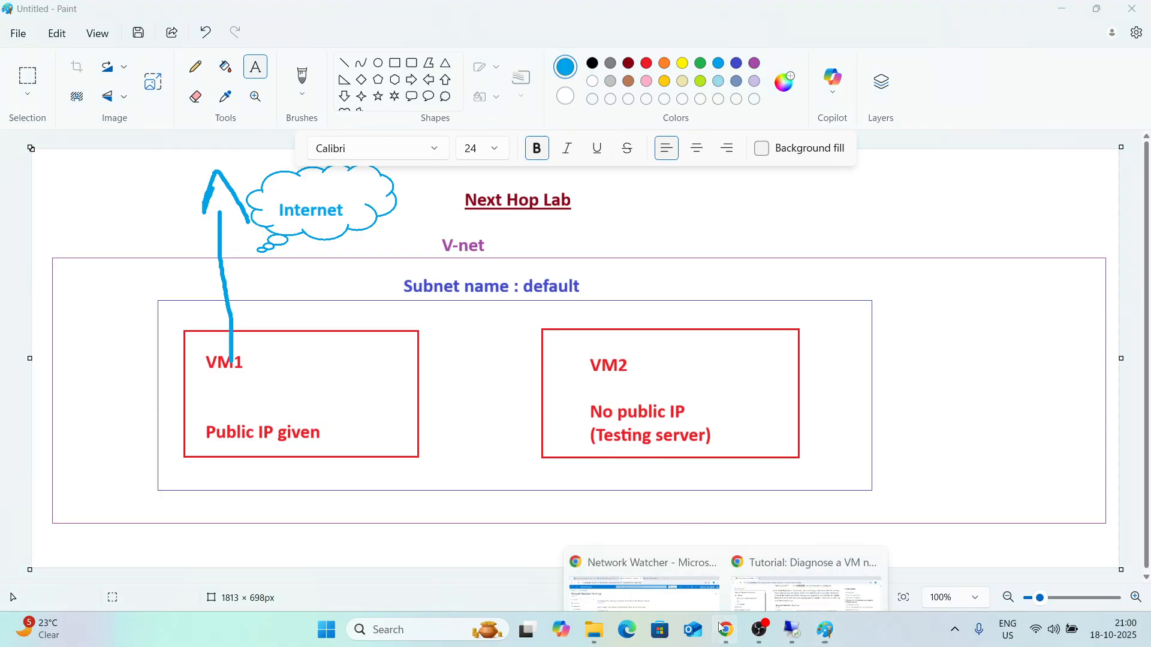
left_click(670, 576)
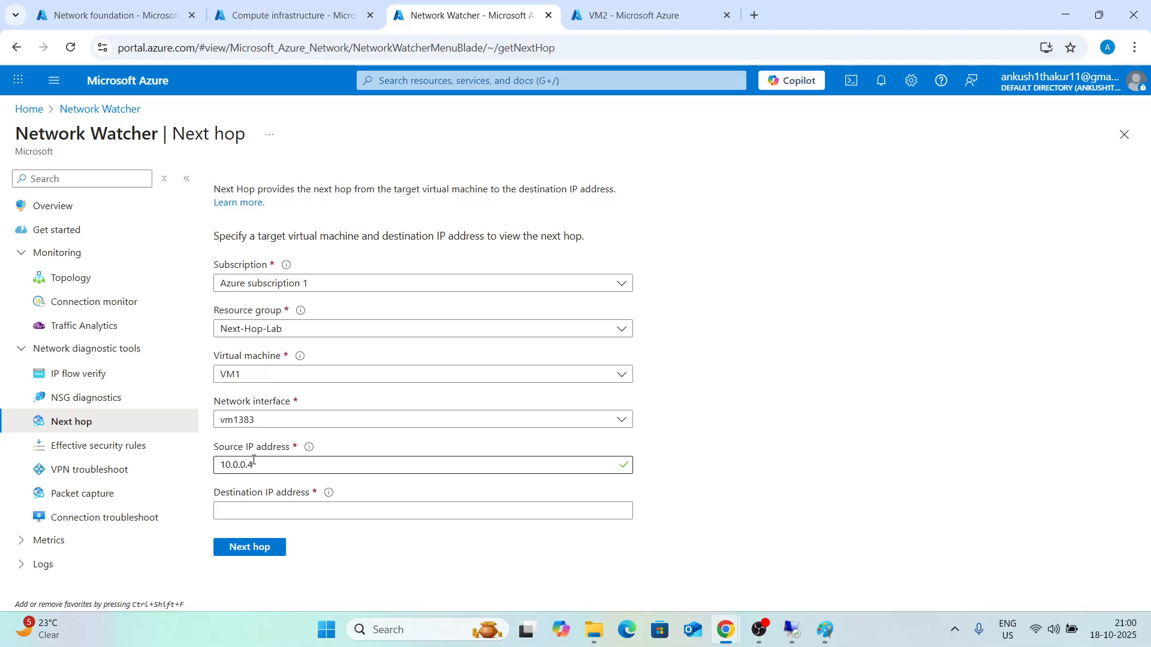
Set the destination IP address to 142.251.167.99 and run the Next hop check for VM1
left_click(241, 505)
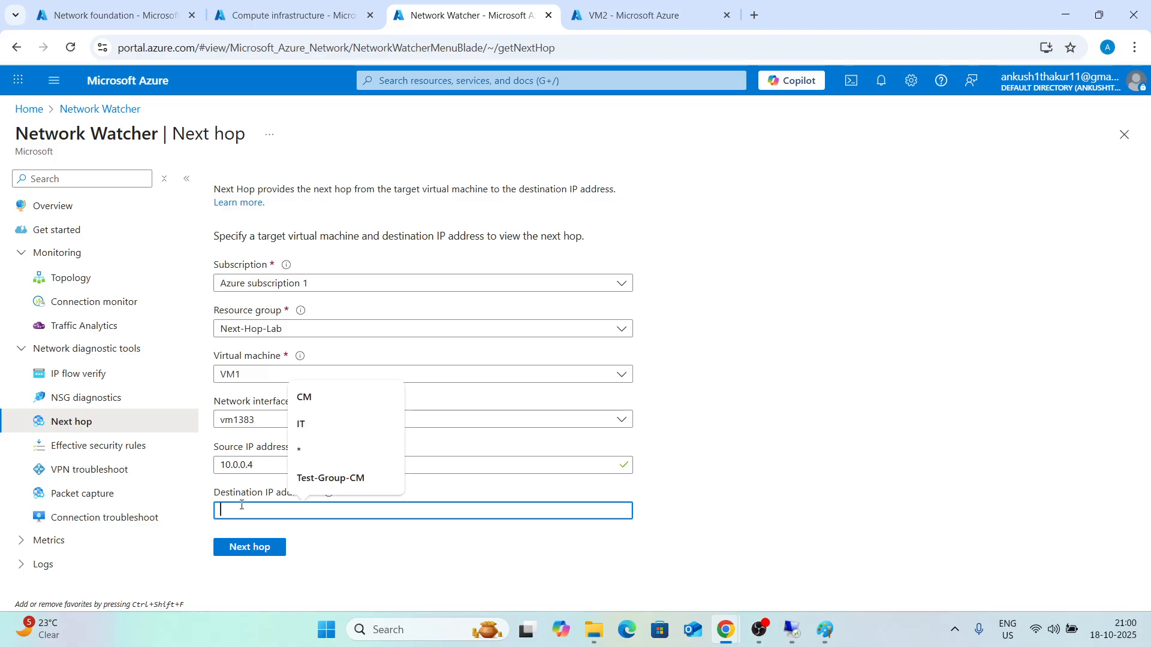
key("ctrl+v")
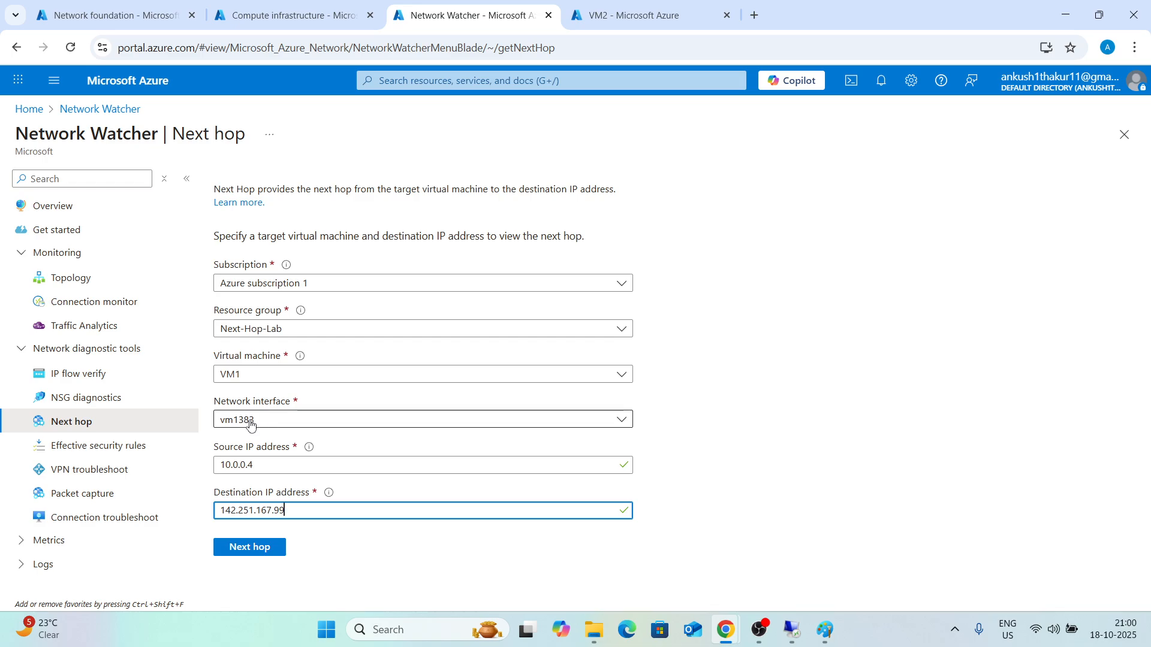
left_click(239, 546)
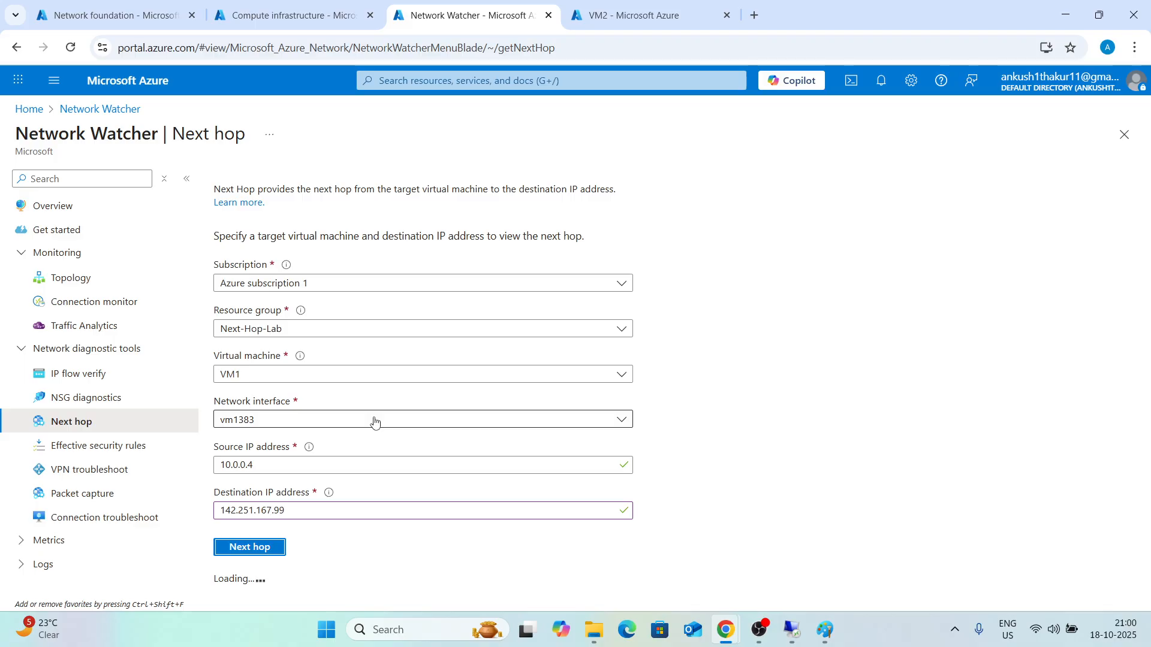
Highlight the next hop type and route table ID in the result and compare them with the Paint diagram
scroll(555, 439, "down", 2)
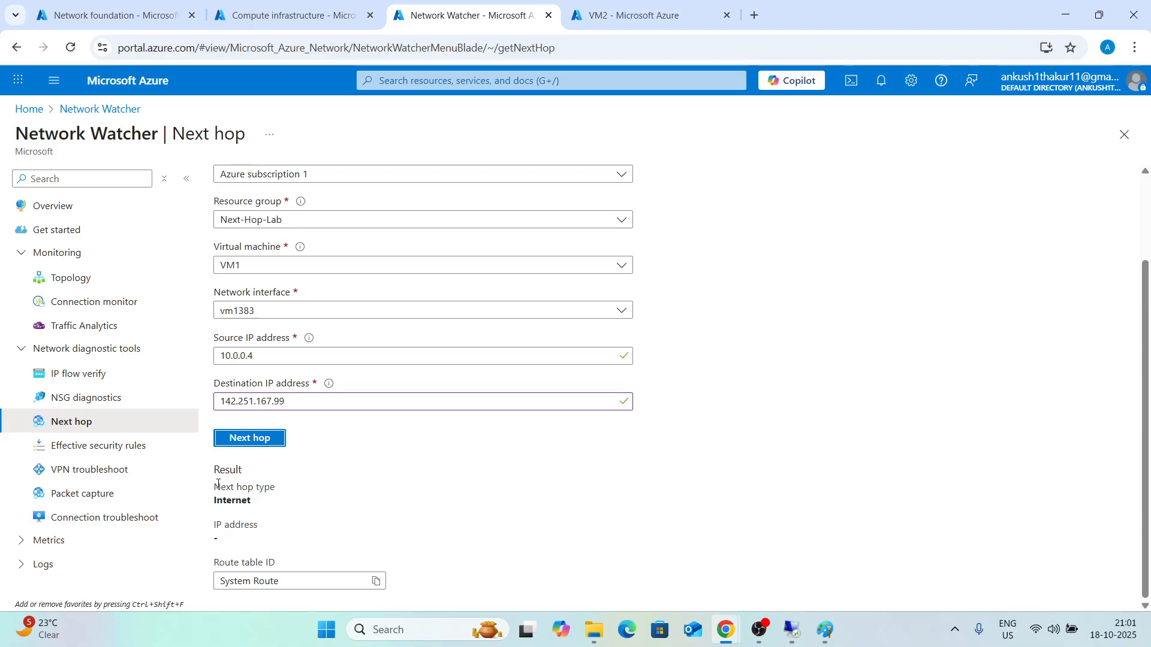
left_click_drag(217, 485, 259, 499)
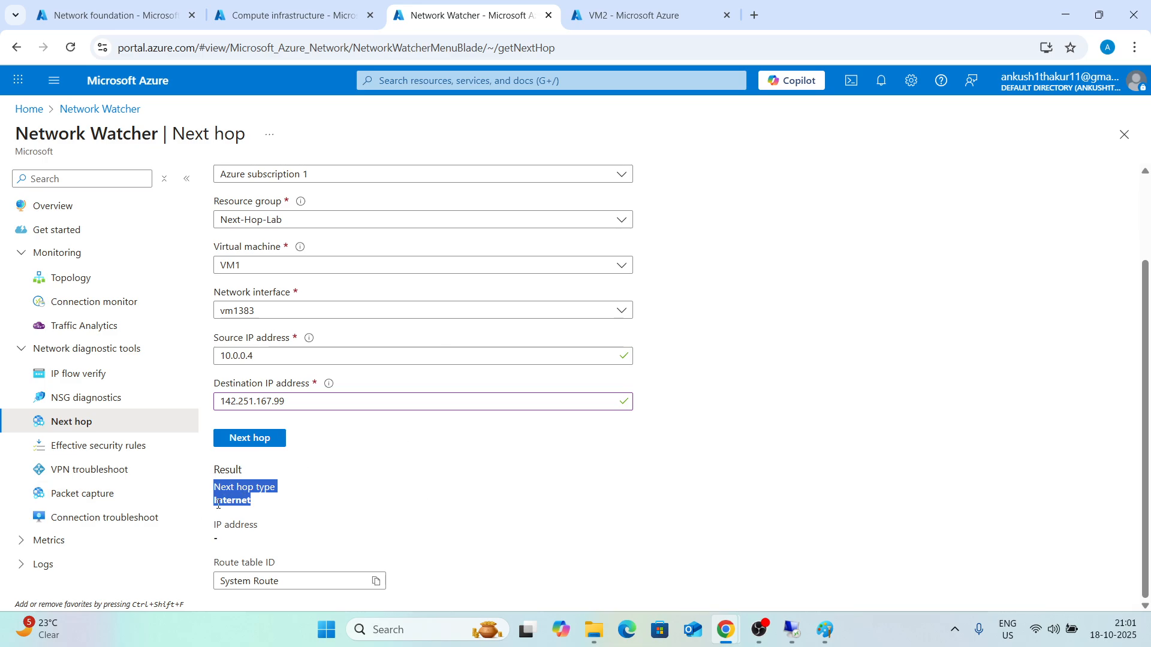
left_click_drag(213, 566, 286, 570)
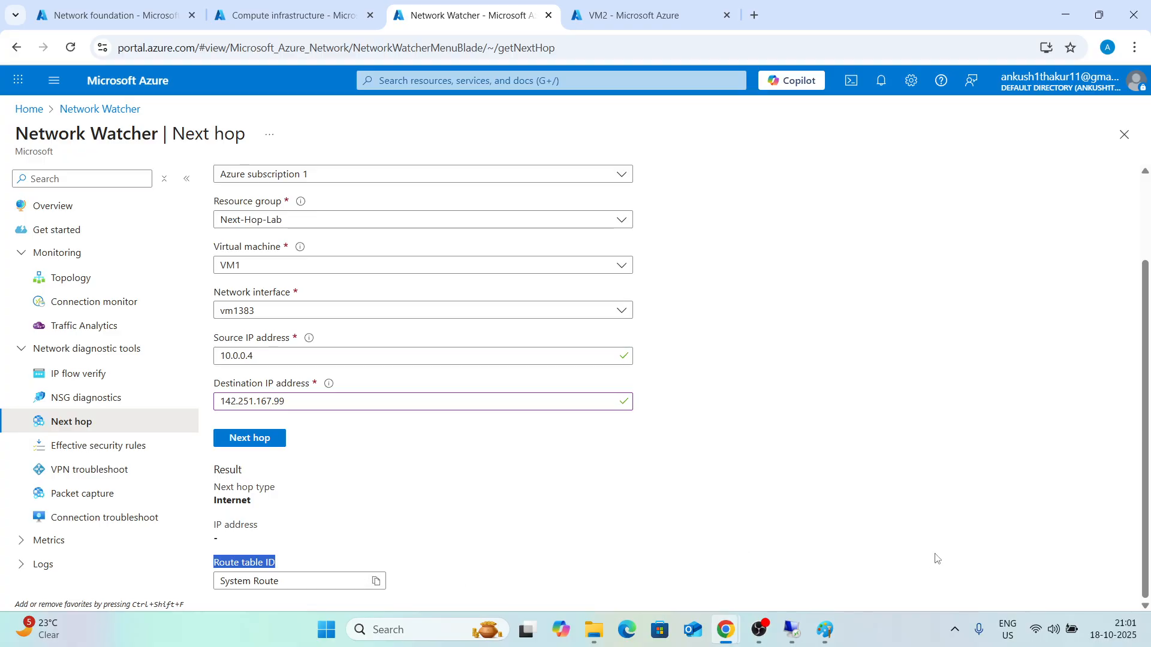
left_click(835, 624)
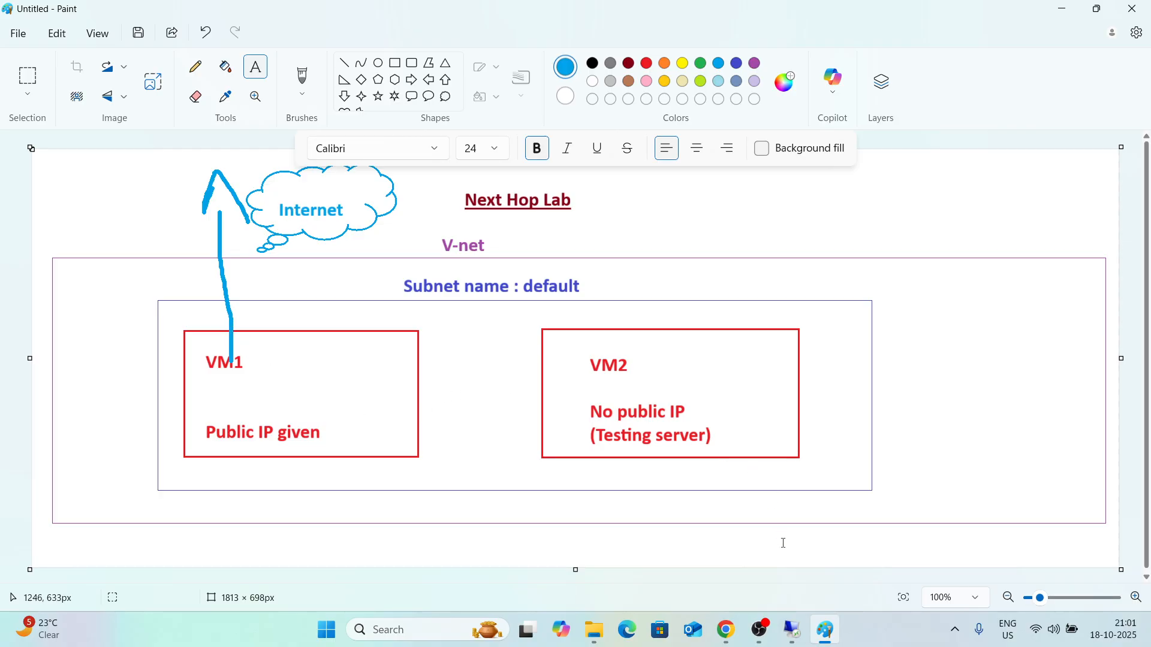
left_click(825, 629)
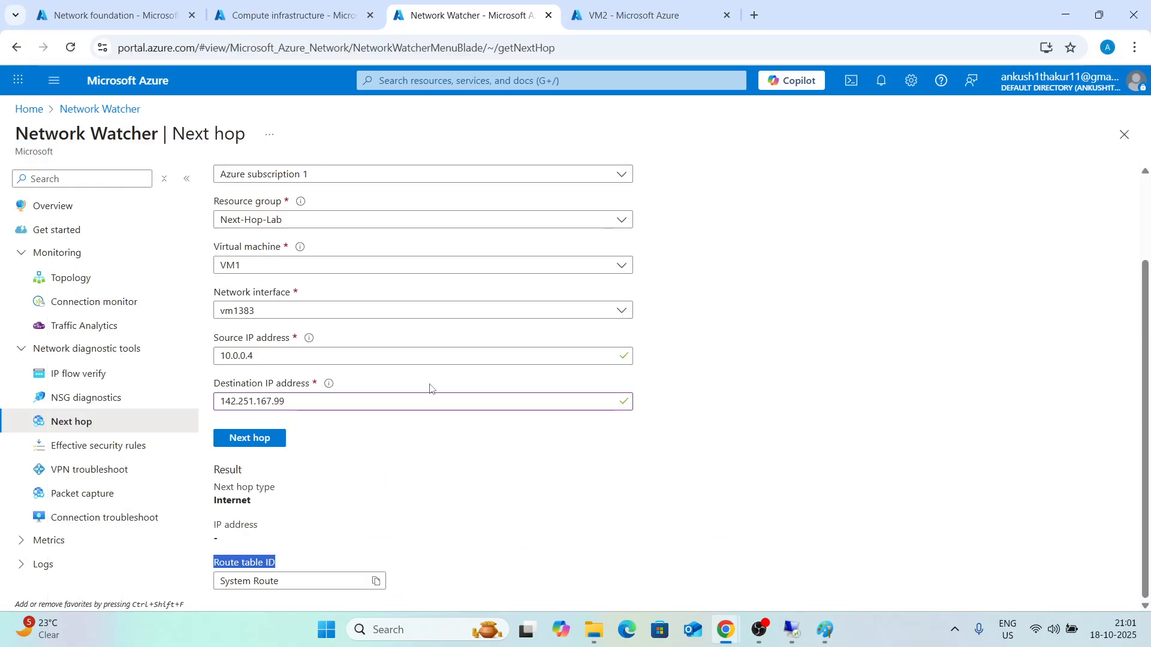
Copy VM2's private IP address from the Networking properties on its overview page
scroll(325, 405, "up", 3)
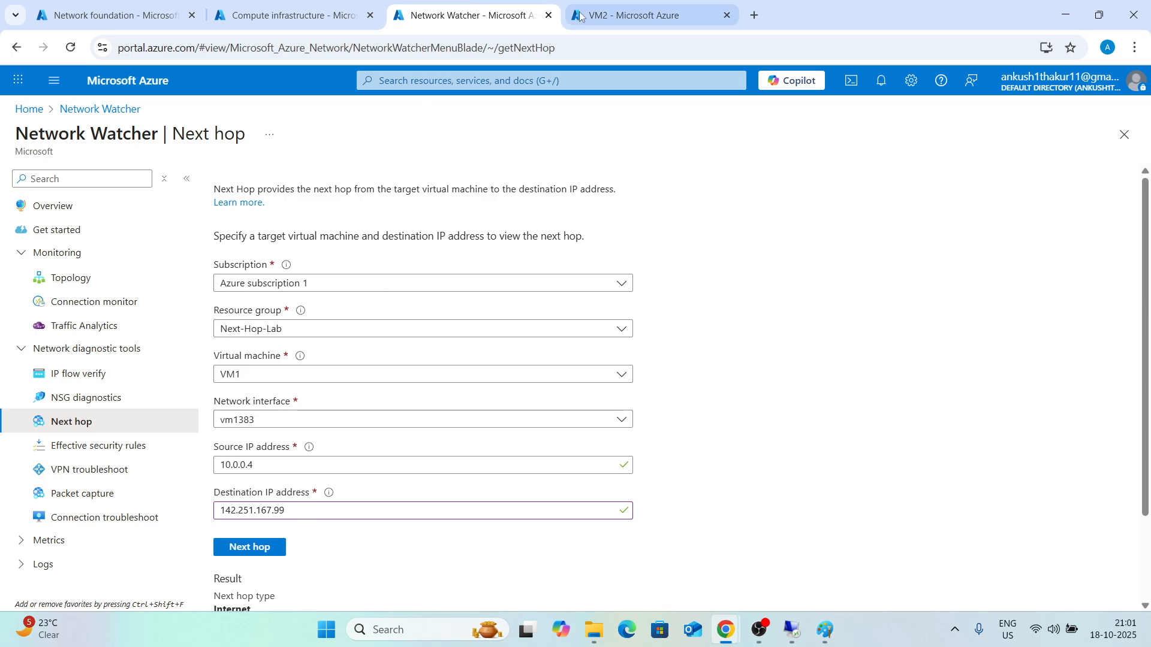
left_click(629, 15)
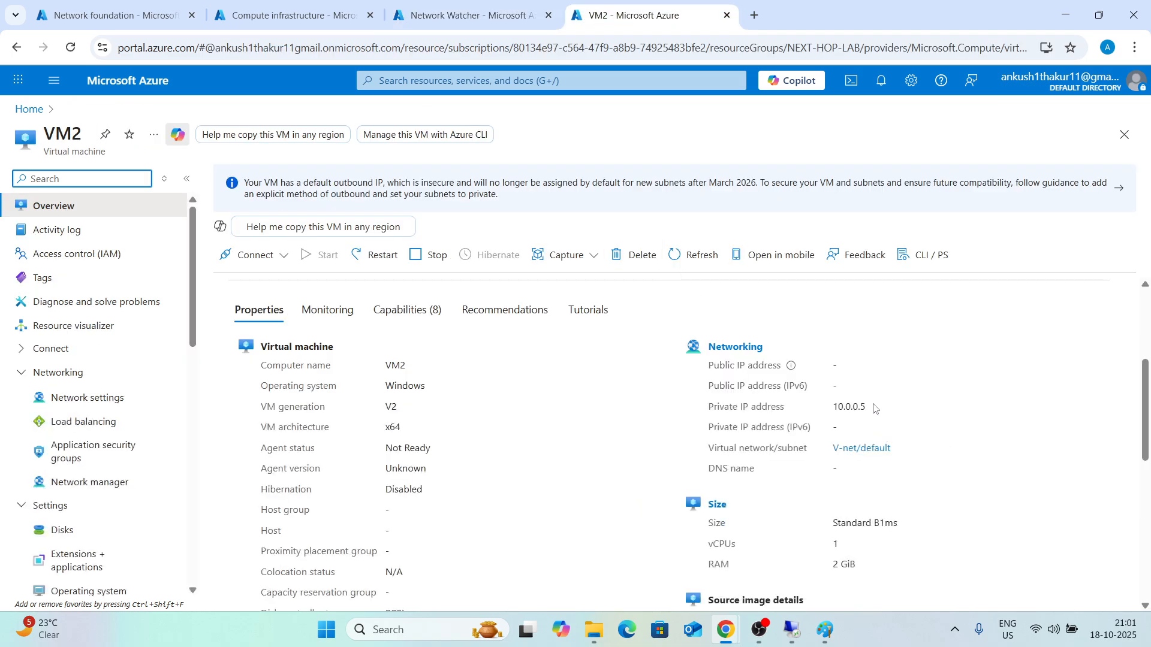
left_click_drag(828, 410, 868, 413)
key("ctrl+c")
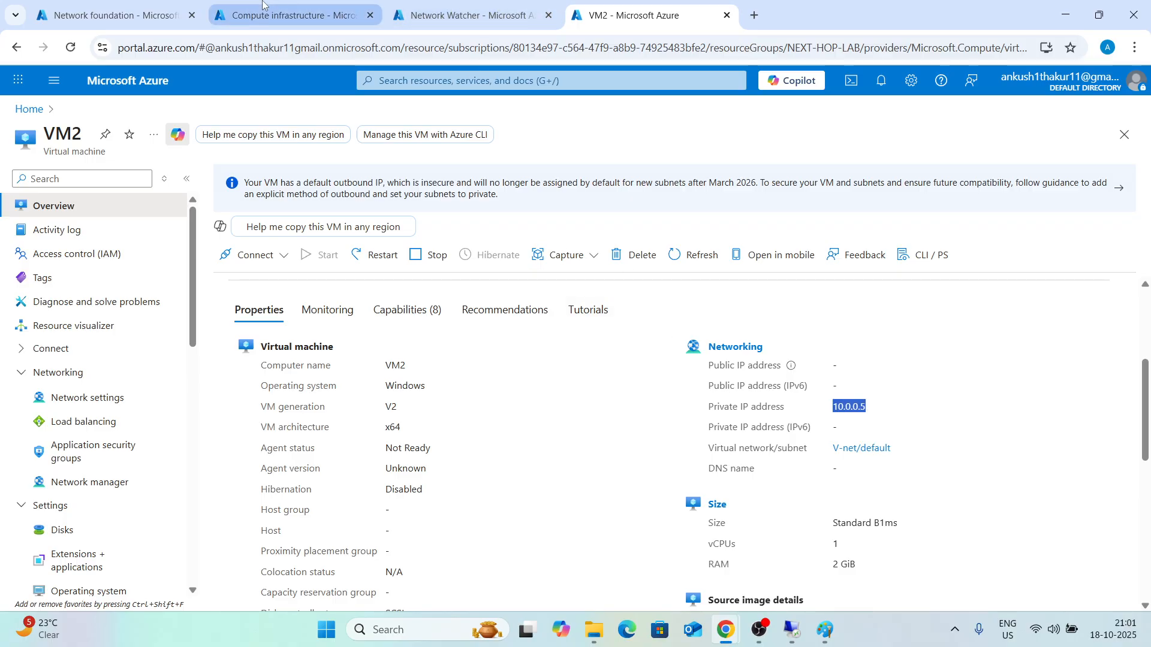
Replace the Next hop destination IP address with 10.0.0.5, without a leading space, and run the check
left_click(467, 14)
left_click_drag(286, 511, 220, 507)
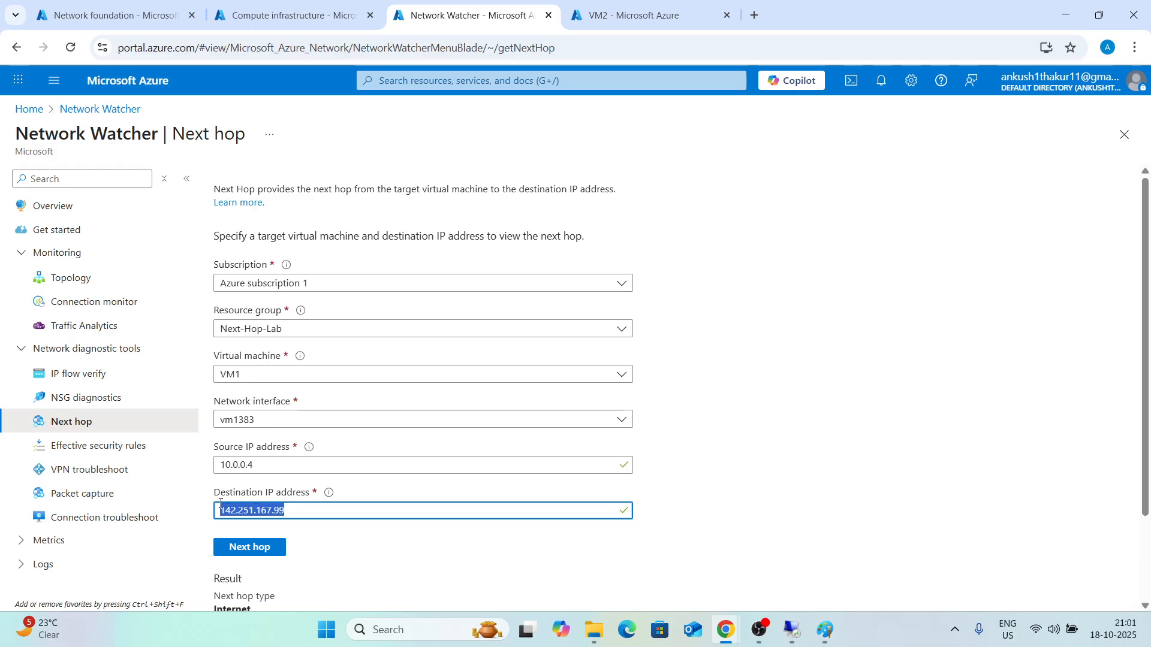
key("ctrl+v")
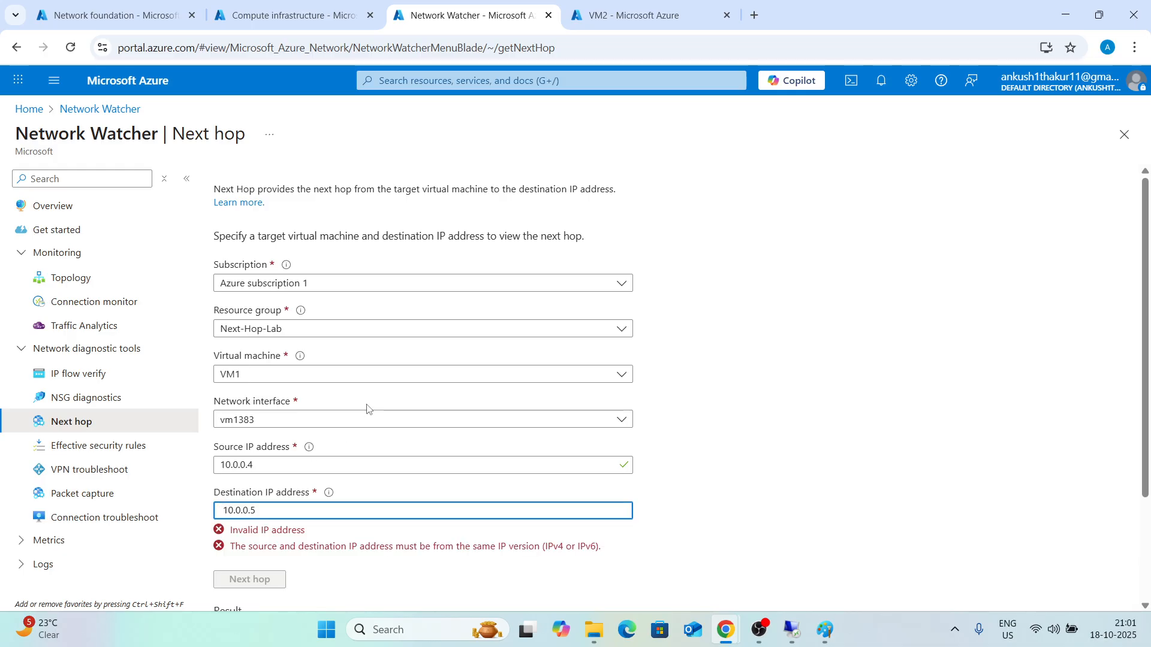
left_click(224, 508)
key("Delete")
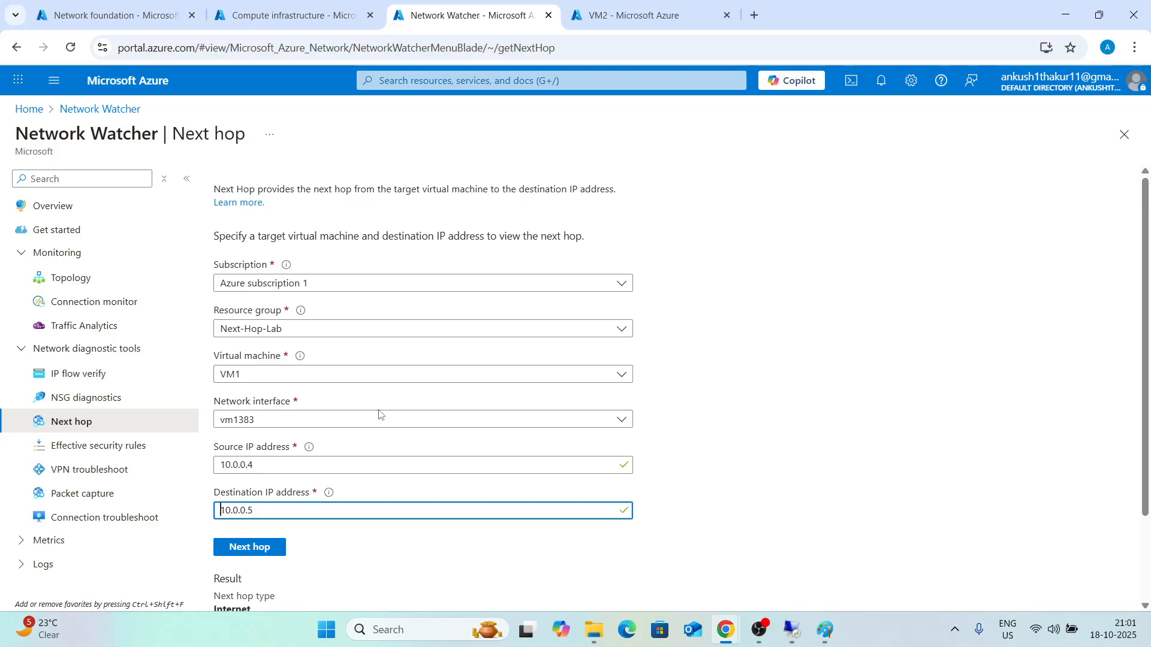
scroll(449, 371, "down", 2)
left_click(247, 444)
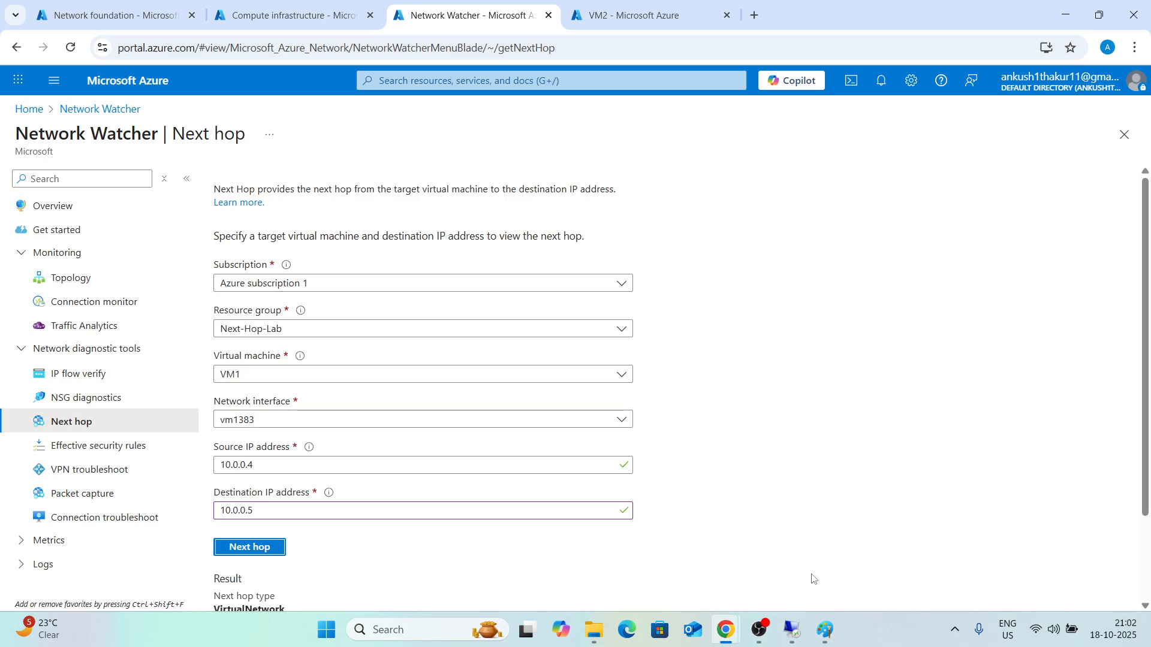
Switch to the Paint diagram and undo the Internet label, the cloud callout and the blue arrow from VM1
left_click(824, 639)
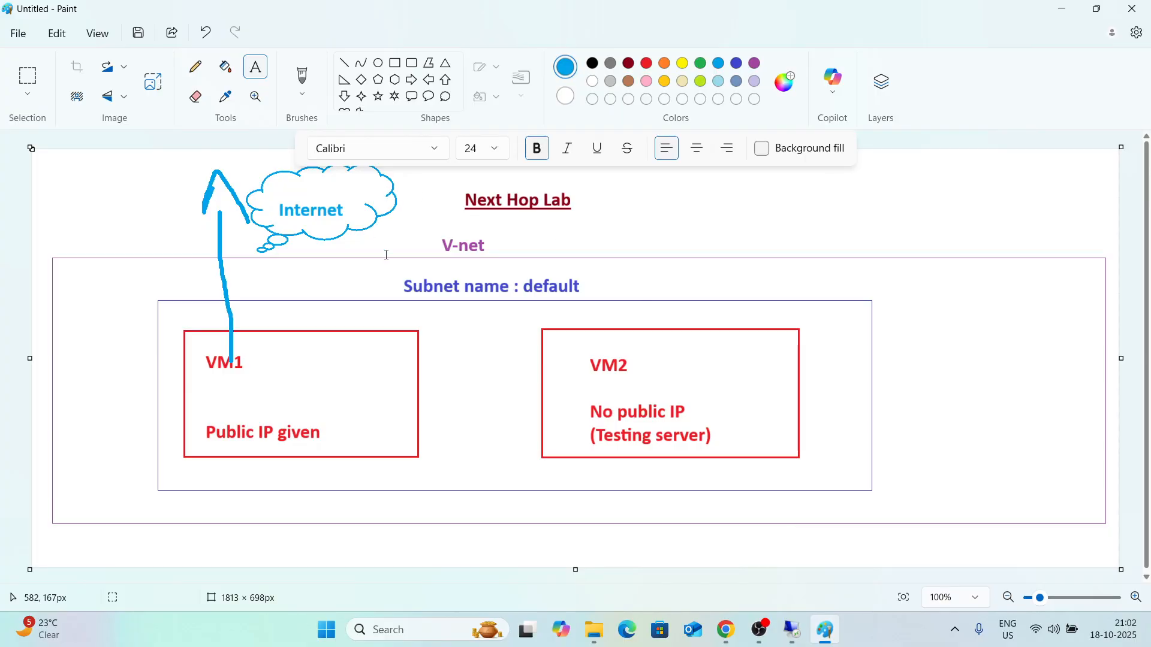
key("ctrl+z")
key("ctrl+z")
key("ctrl+z")
key("ctrl+z")
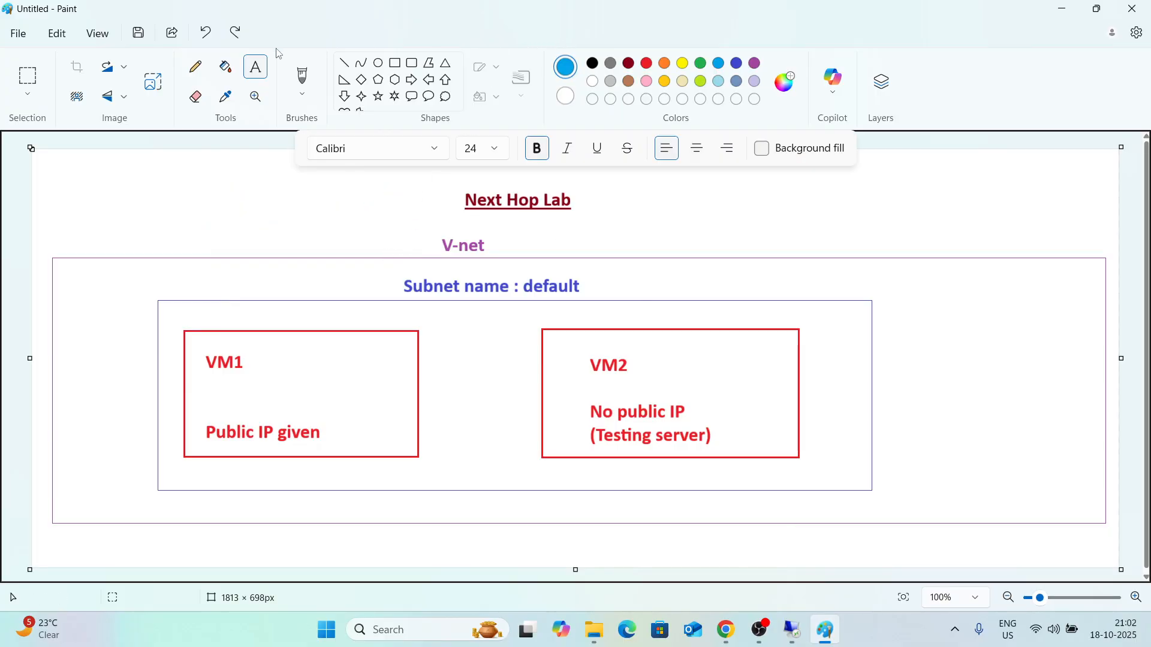
Draw a blue pencil arrow from VM1 to VM2 and mark VM1 with an S and VM2 with a D
left_click(193, 69)
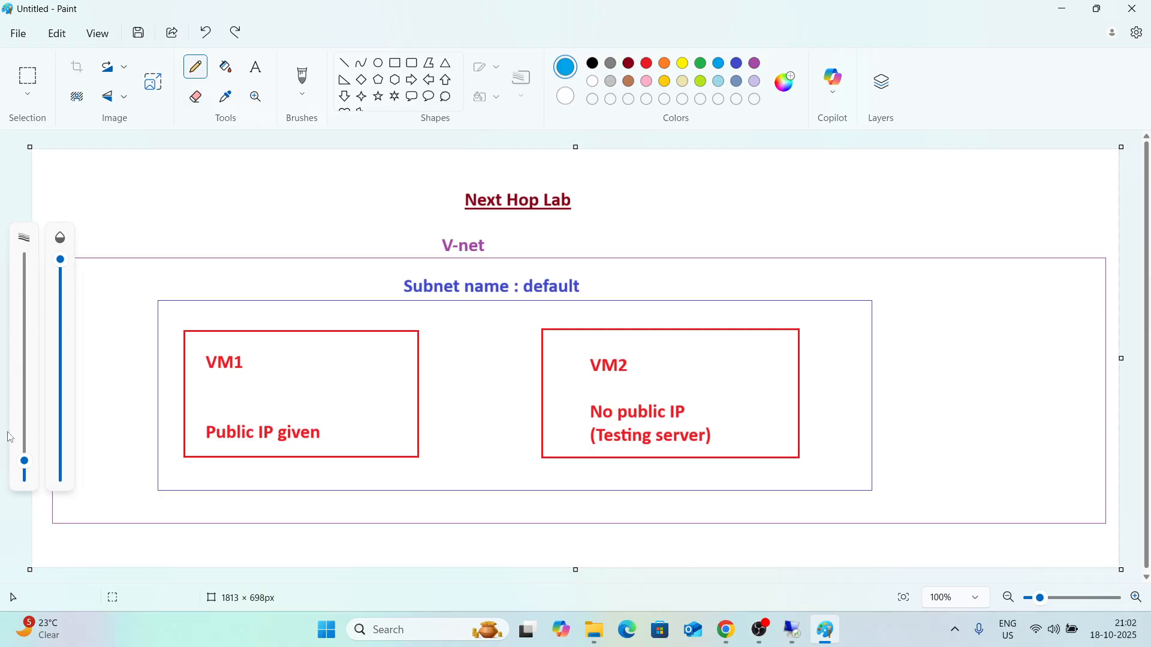
mouse_move(421, 391)
left_mouse_down()
mouse_move(561, 384)
mouse_move(543, 368)
mouse_move(565, 381)
mouse_move(555, 399)
left_mouse_up()
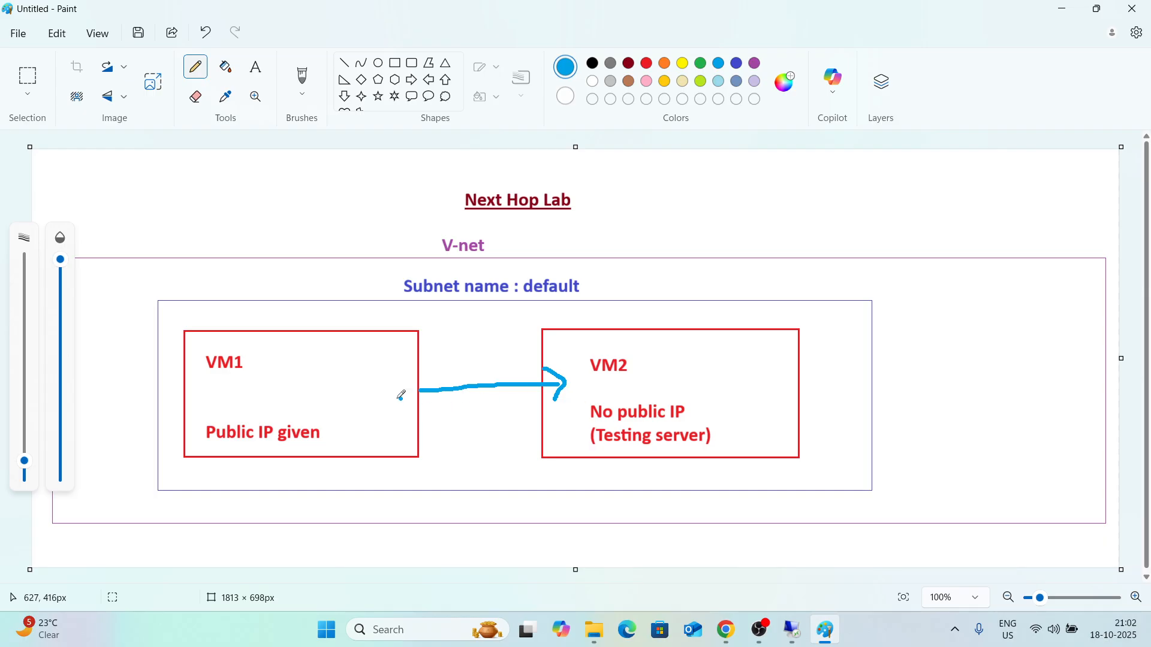
mouse_move(395, 400)
left_mouse_down()
mouse_move(361, 407)
mouse_move(354, 439)
left_mouse_up()
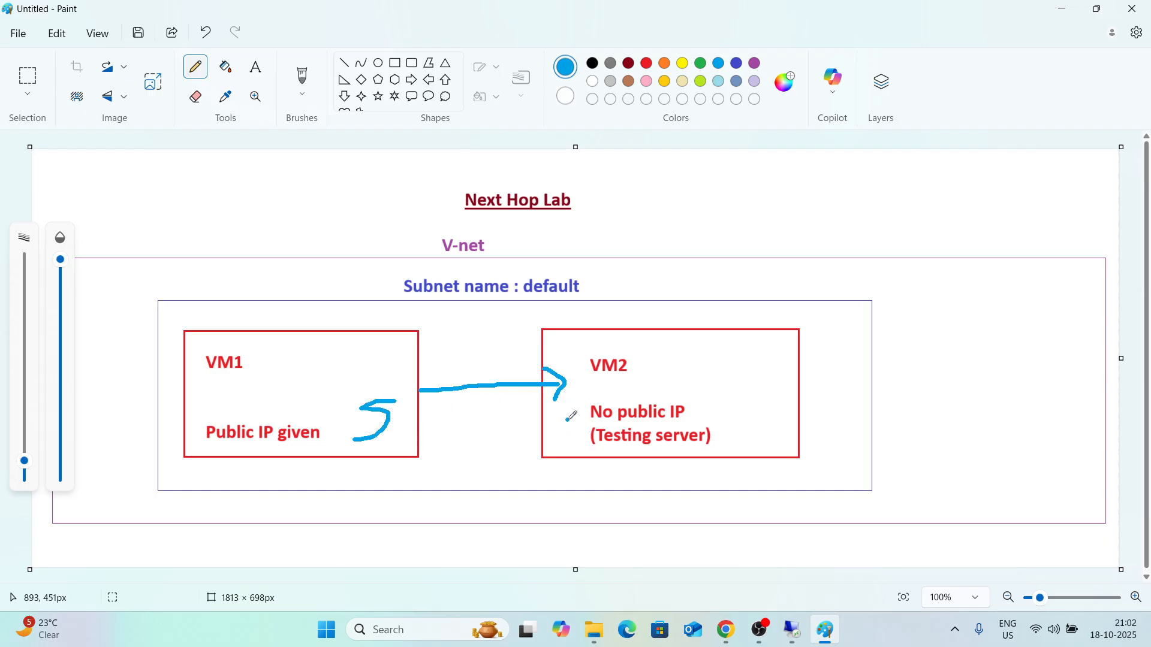
mouse_move(567, 418)
left_mouse_down()
mouse_move(566, 454)
mouse_move(599, 434)
mouse_move(562, 454)
left_mouse_up()
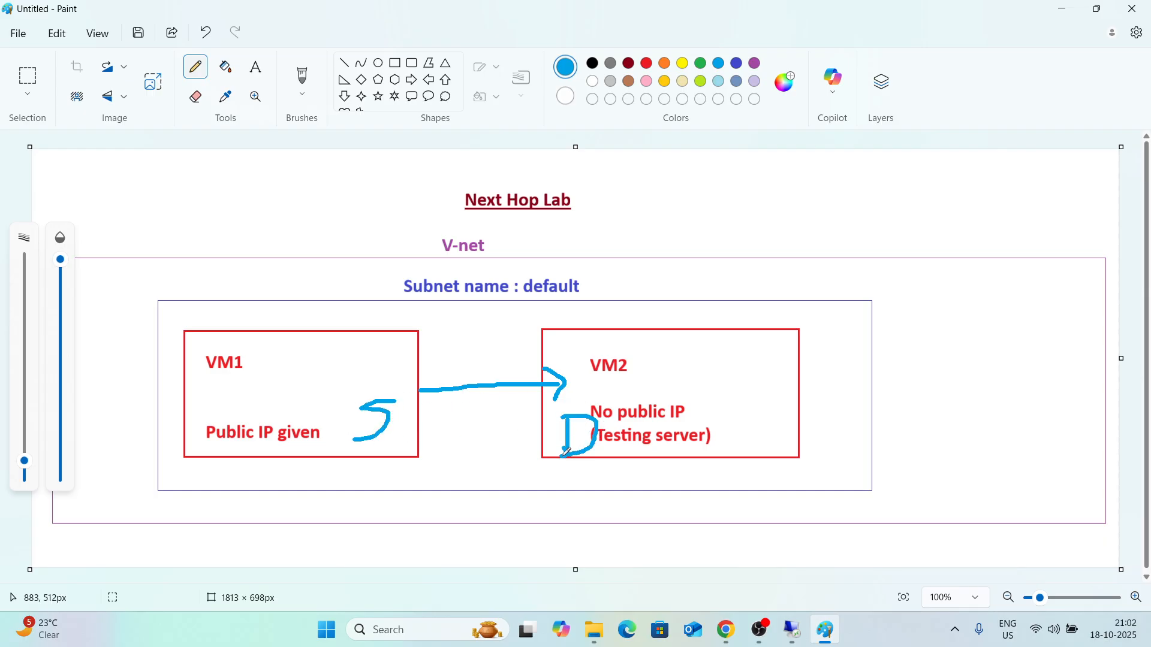
Undo the stray pencil mark and scribble blue horizontal strokes between the S and D marks below the arrow
left_click(451, 422)
key("ctrl+z")
mouse_move(414, 413)
left_mouse_down()
mouse_move(565, 426)
mouse_move(424, 419)
mouse_move(447, 417)
left_mouse_up()
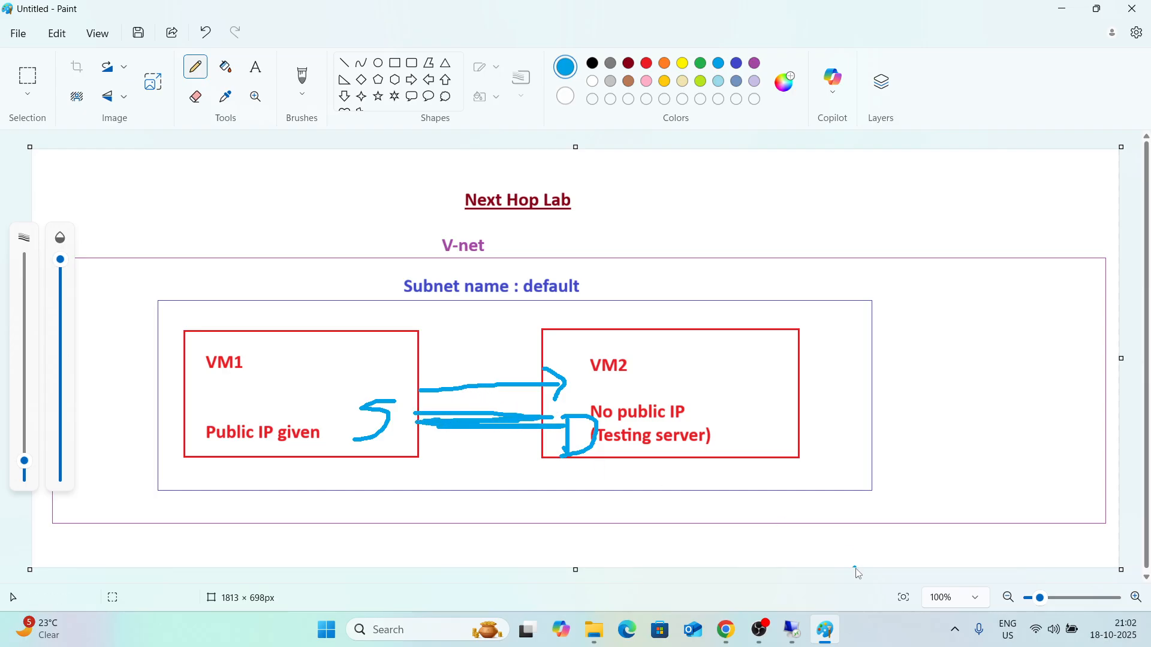
Switch to Network Watcher's Next hop page and highlight the next hop type in the result for 10.0.0.5
mouse_move(726, 629)
left_click(659, 558)
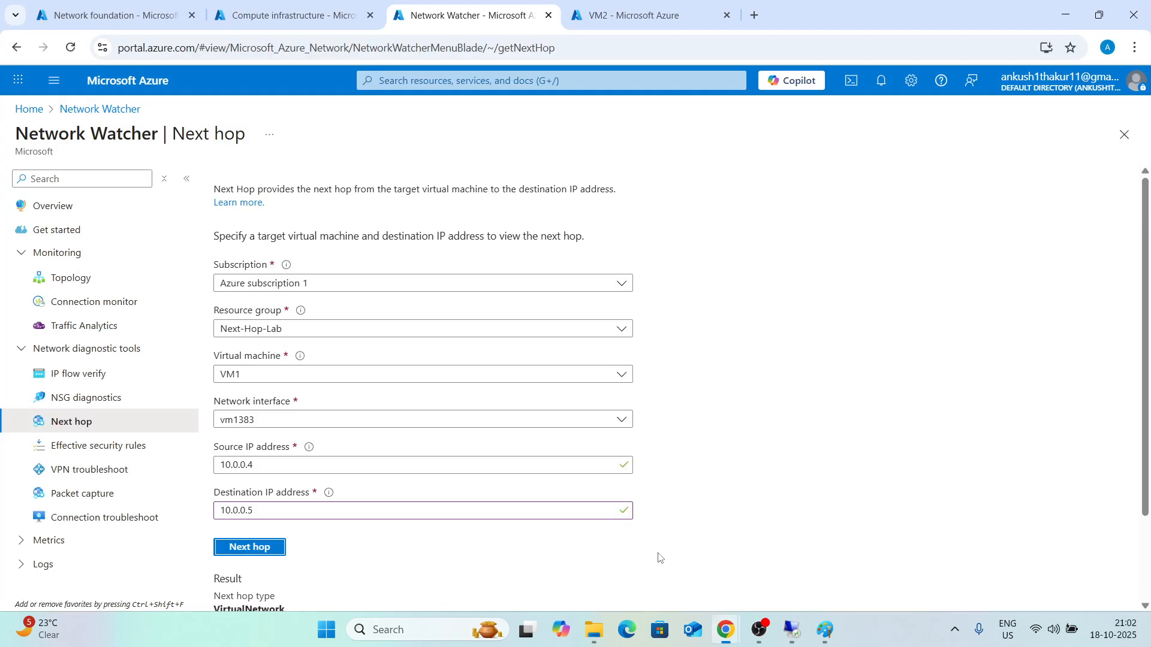
scroll(398, 372, "down", 2)
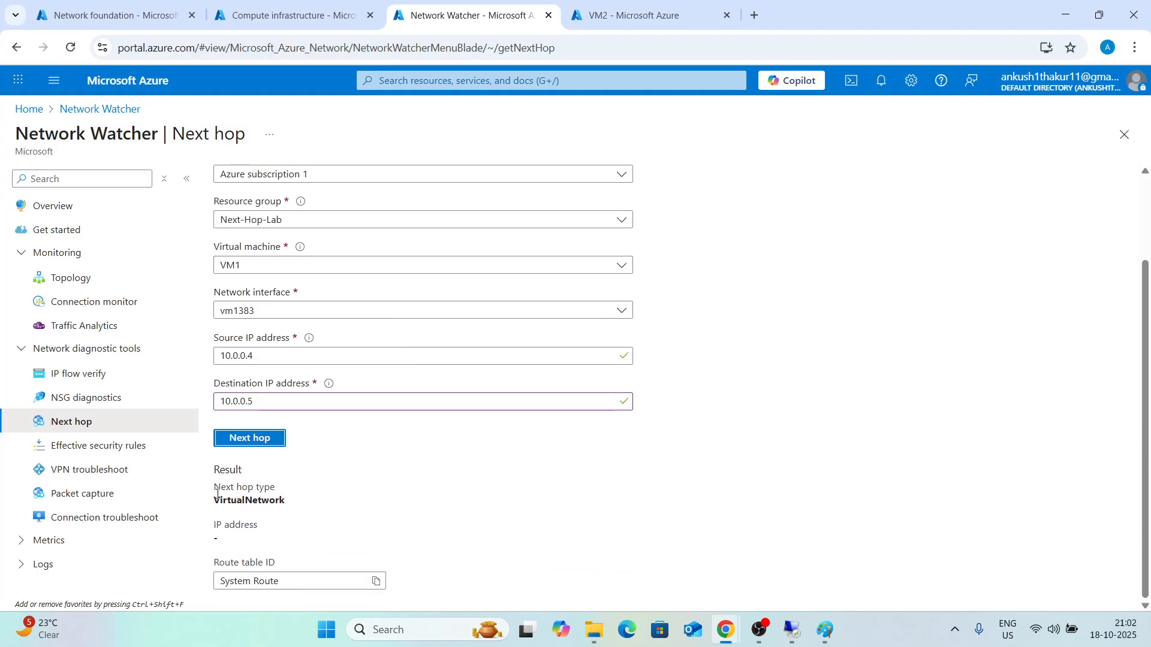
left_click_drag(215, 500, 298, 503)
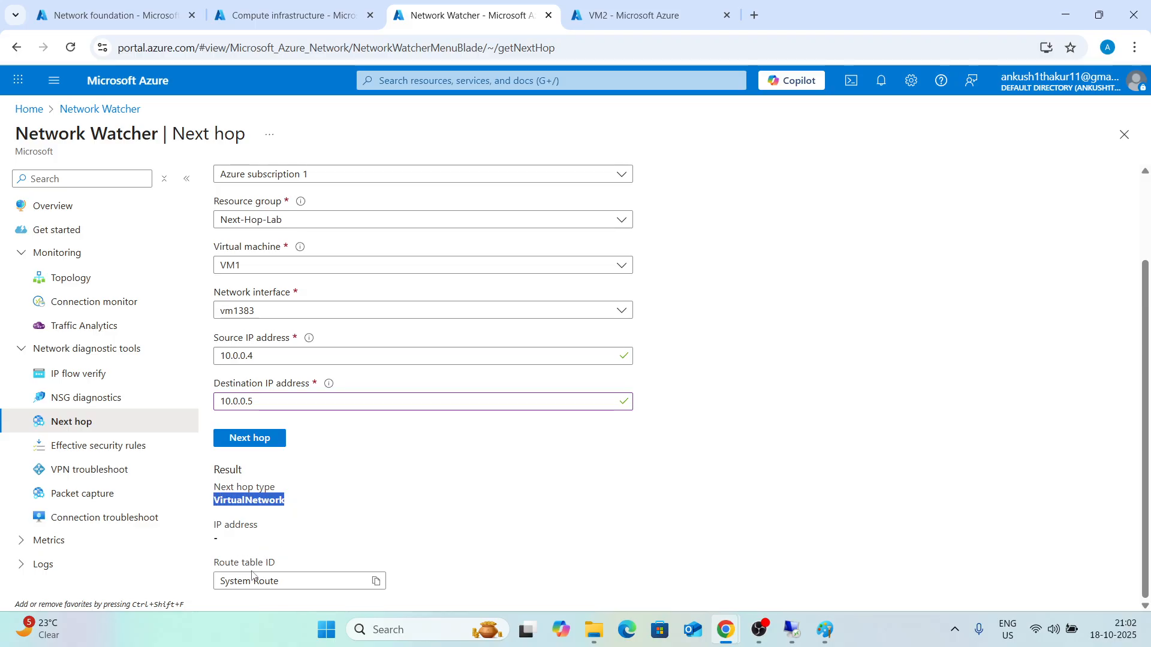
In the Paint diagram, draw two blue freehand arrows from VM1 up to the V-net label and down to VM2
left_click(826, 631)
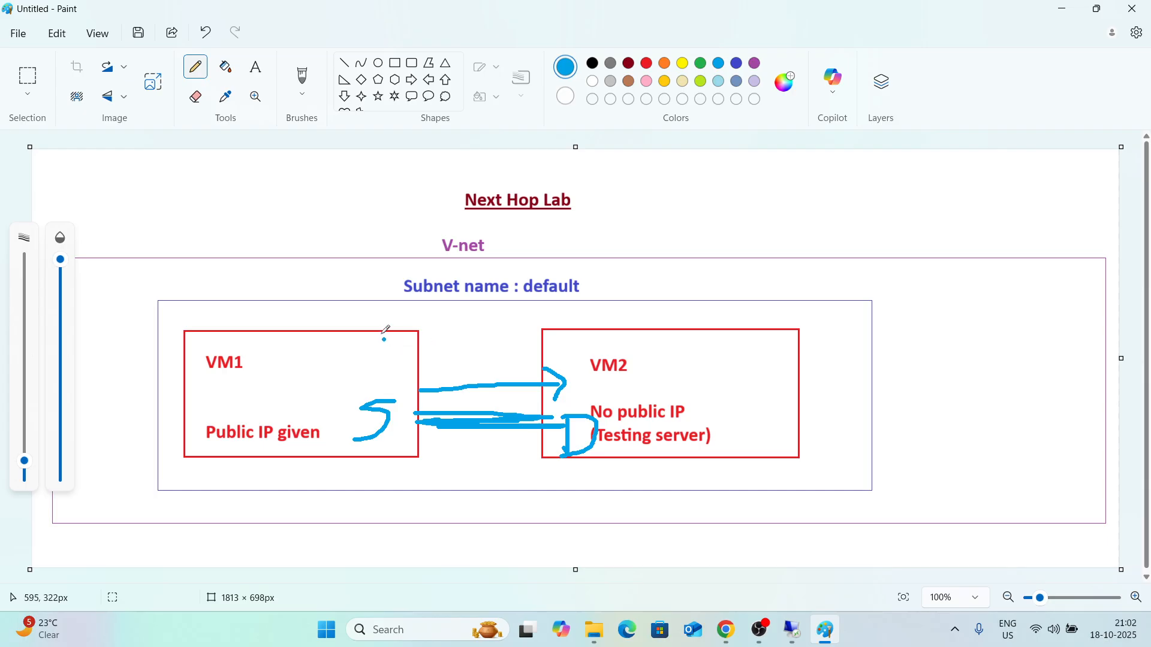
mouse_move(343, 344)
left_mouse_down()
mouse_move(416, 305)
mouse_move(470, 258)
mouse_move(569, 332)
mouse_move(574, 323)
mouse_move(547, 338)
left_mouse_up()
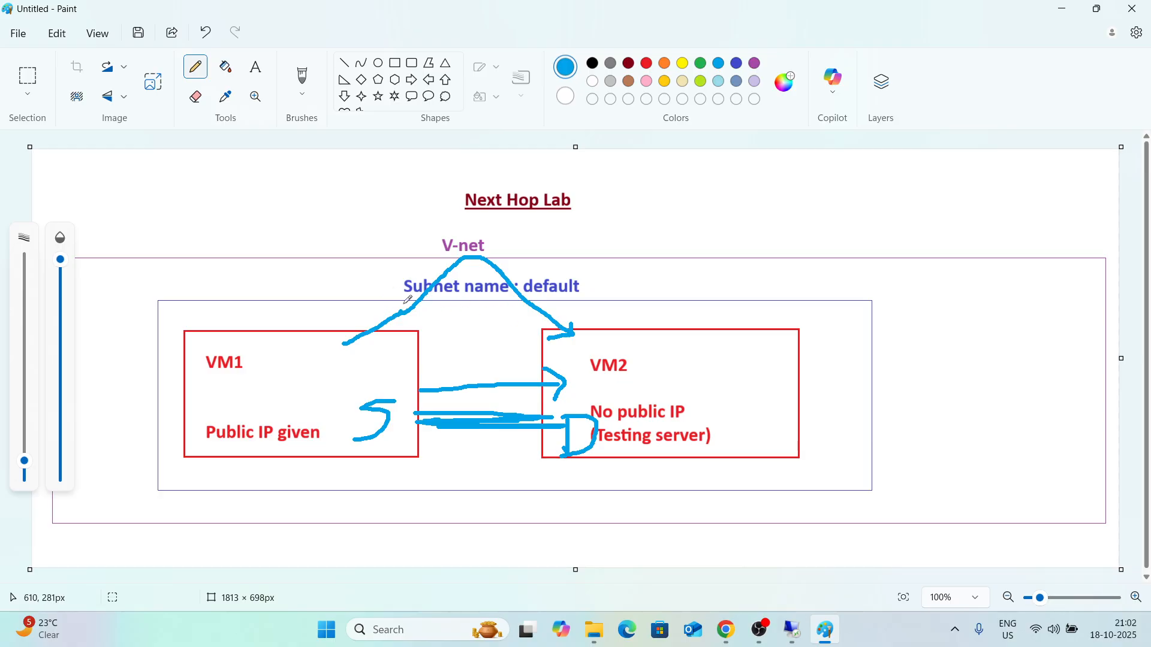
mouse_move(337, 331)
left_mouse_down()
mouse_move(454, 256)
mouse_move(443, 273)
mouse_move(489, 271)
mouse_move(568, 353)
mouse_move(549, 355)
left_mouse_up()
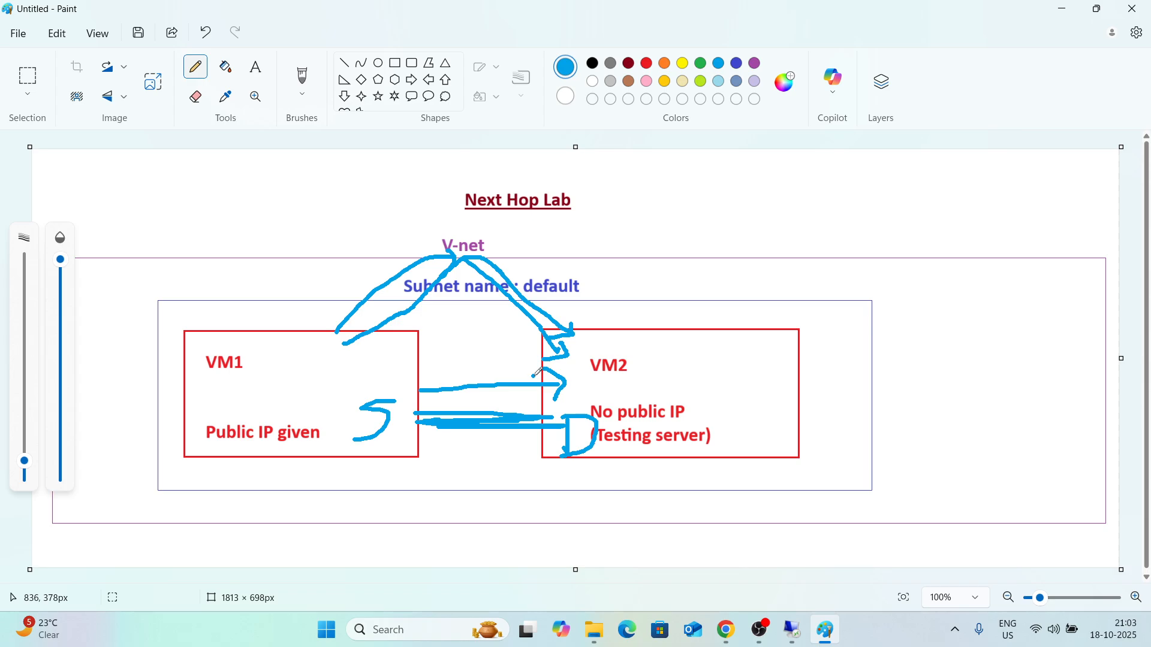
Switch to the Microsoft Learn page on how Network Watcher works and highlight the Next hop and Effective security rules headings
mouse_move(726, 630)
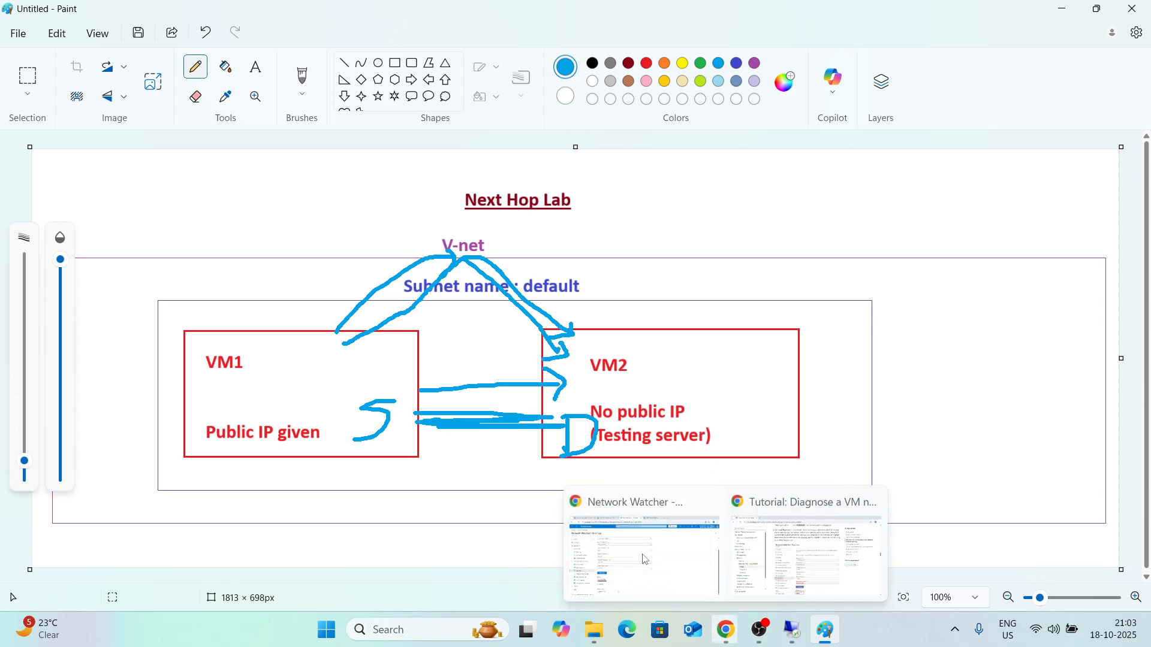
left_click(660, 575)
left_click(114, 14)
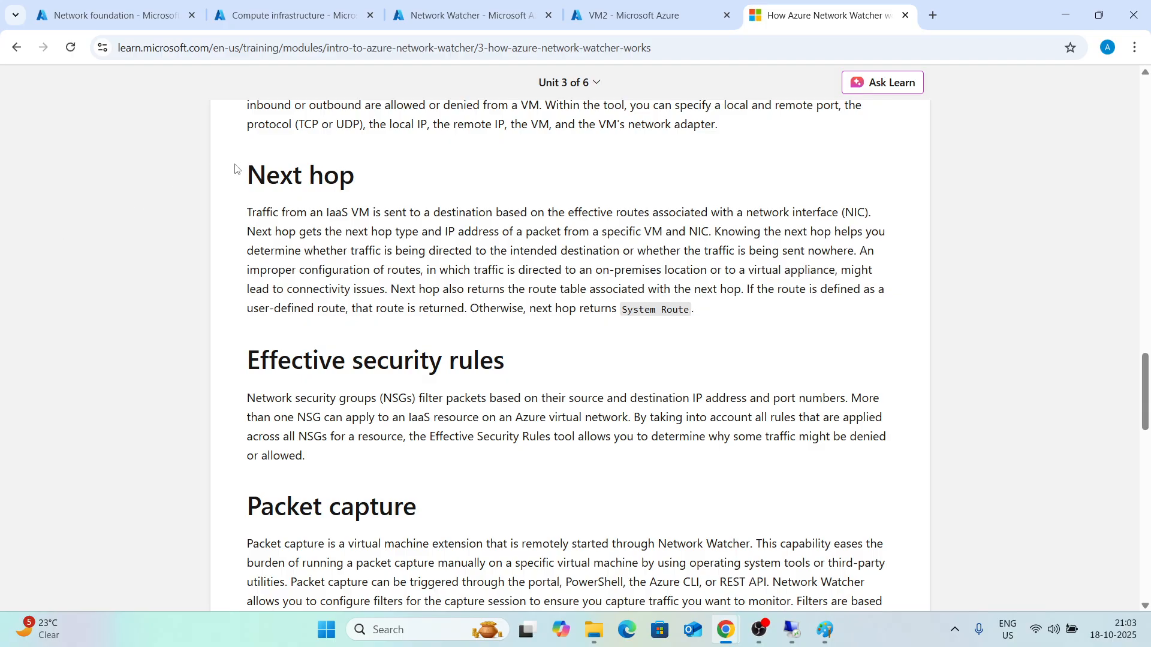
left_click_drag(246, 174, 367, 196)
left_click(367, 196)
left_click_drag(246, 360, 508, 365)
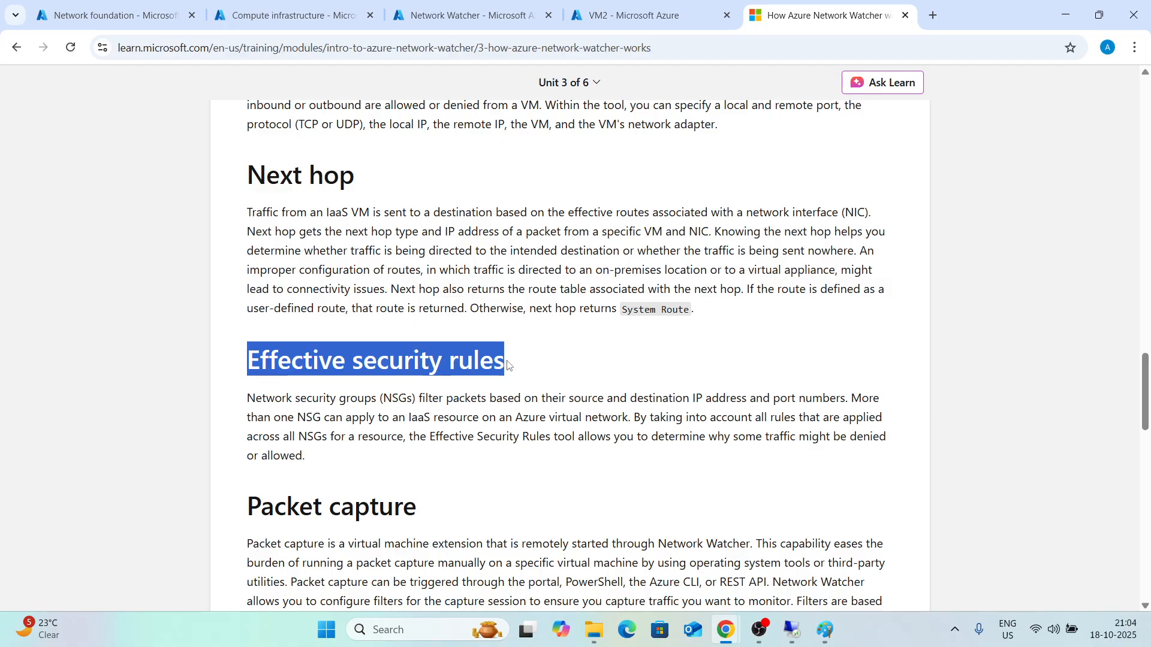